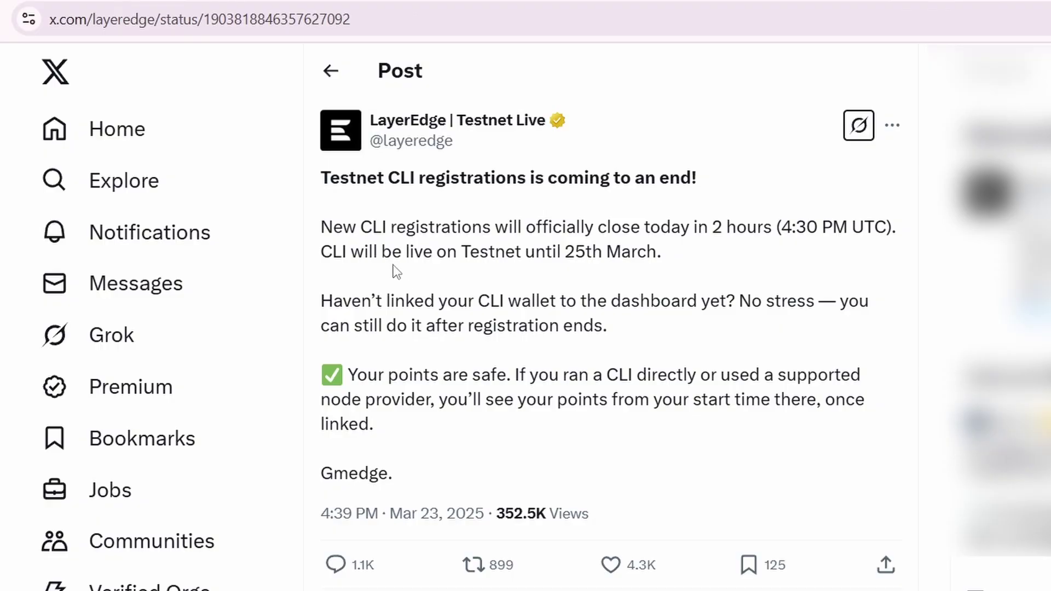
# Step: Highlight and read the LayerEdge post's paragraphs saying CLI registrations close today
pyautogui.moveTo(325, 225)
pyautogui.mouseDown()
pyautogui.moveTo(760, 278)
pyautogui.moveTo(779, 365)
pyautogui.moveTo(742, 438)
pyautogui.mouseUp()
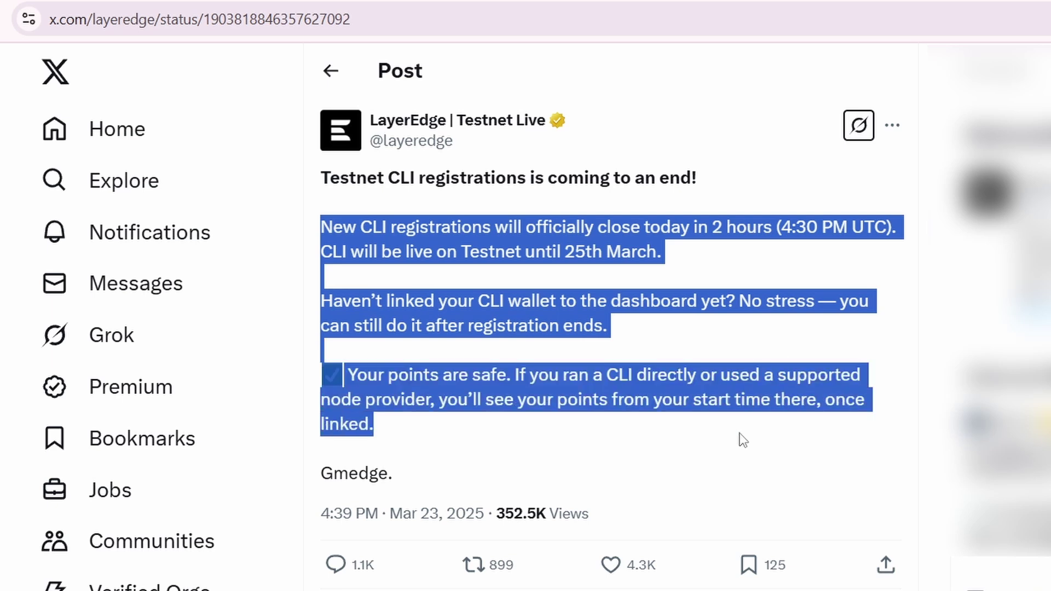
pyautogui.click(462, 329)
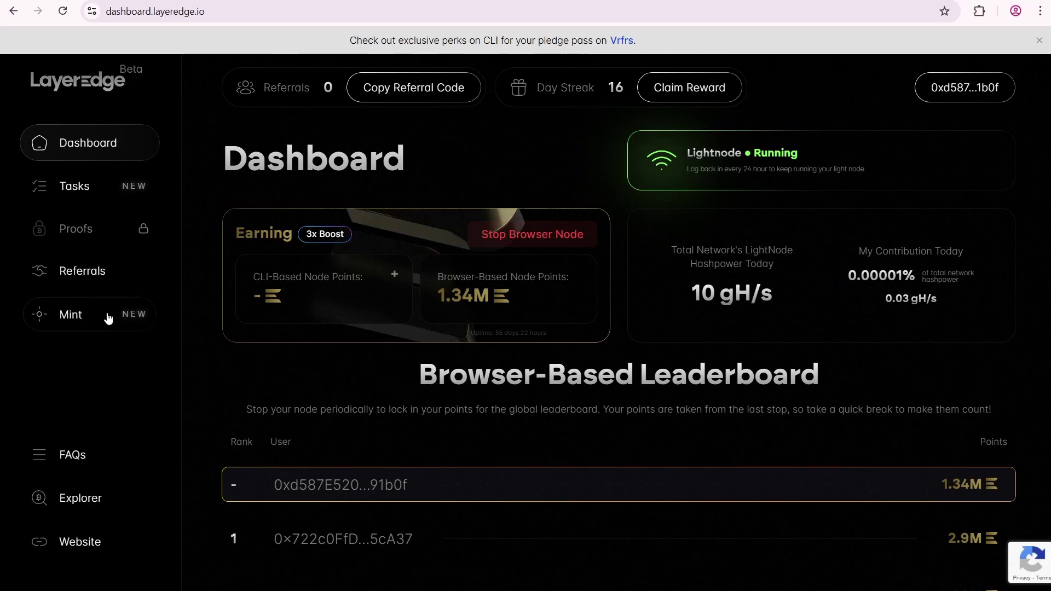
pyautogui.click(88, 198)
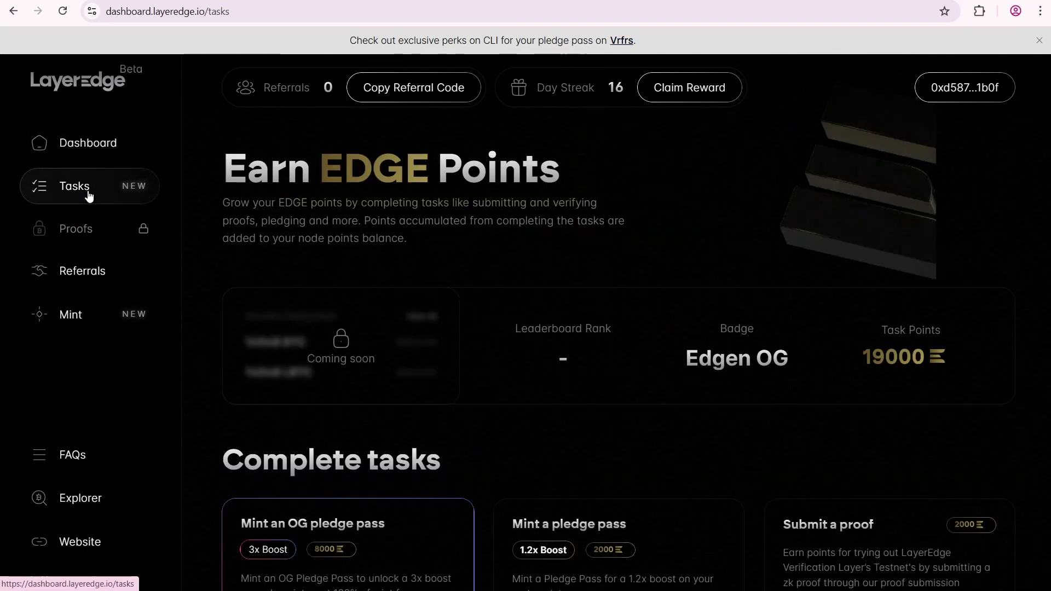
pyautogui.scroll(-5, 499, 402)
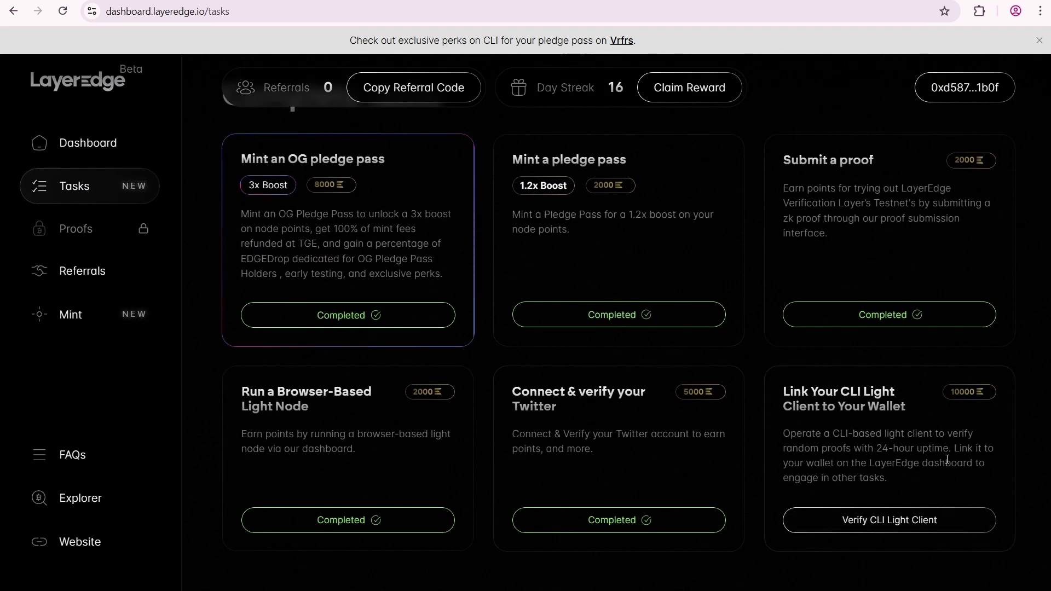
pyautogui.scroll(5, 948, 460)
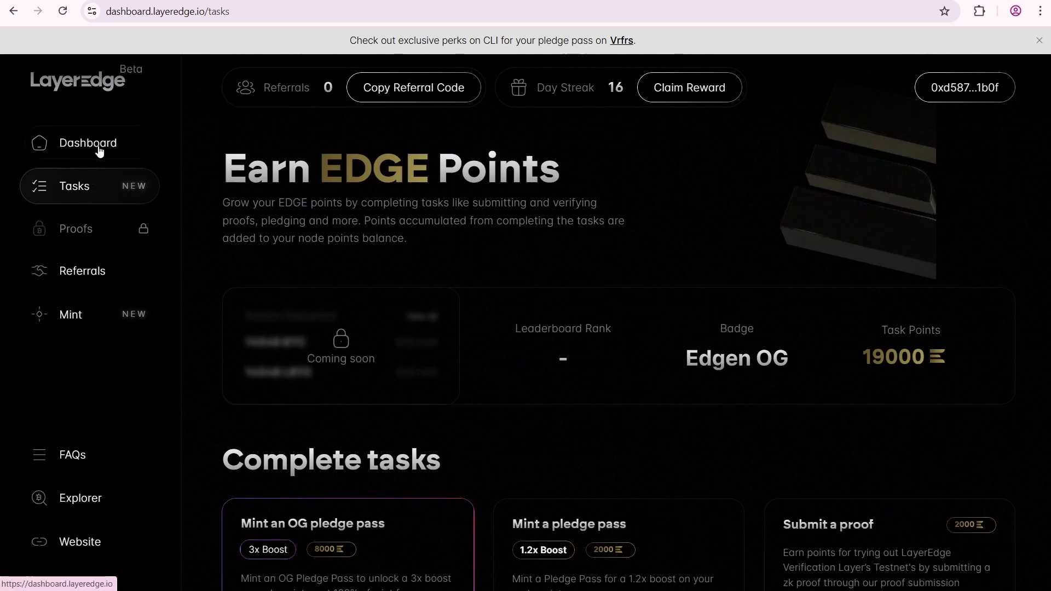
pyautogui.click(68, 145)
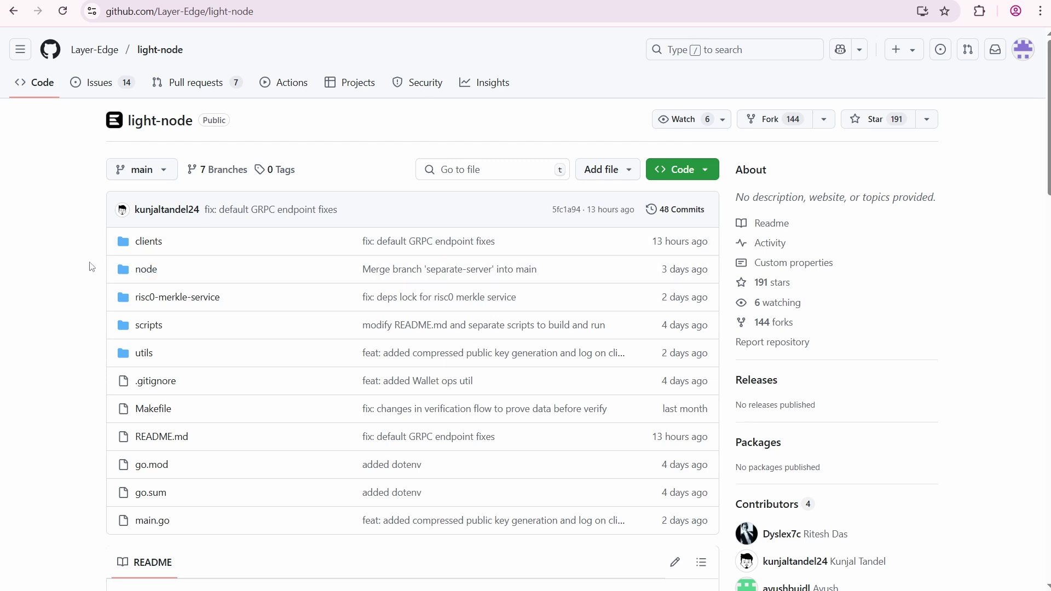
pyautogui.scroll(-6, 364, 317)
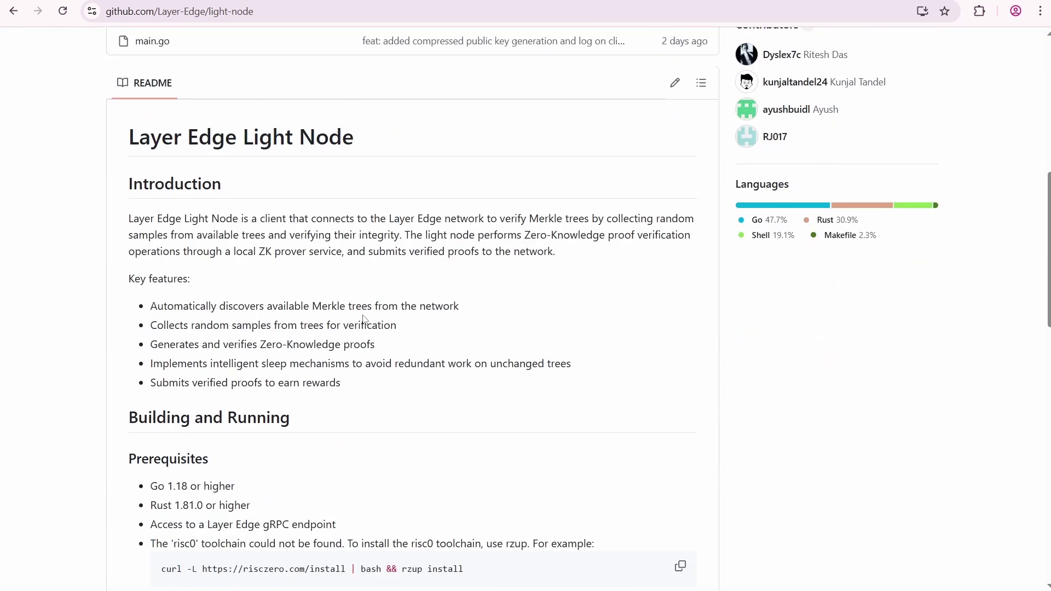
pyautogui.scroll(-4, 328, 312)
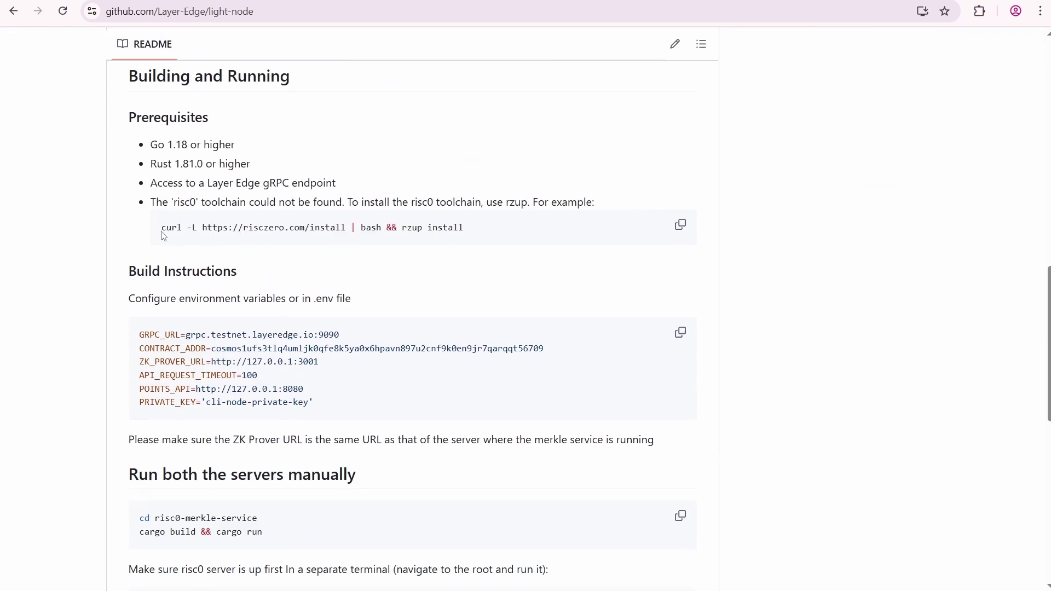
# Step: Select the README's risc0 install, environment variable, cargo build and go build code blocks
pyautogui.moveTo(161, 234); pyautogui.dragTo(469, 230)
pyautogui.click(508, 232)
pyautogui.moveTo(141, 336); pyautogui.dragTo(360, 408)
pyautogui.click(360, 410)
pyautogui.scroll(-3, 349, 406)
pyautogui.moveTo(138, 312); pyautogui.dragTo(342, 343)
pyautogui.click(349, 345)
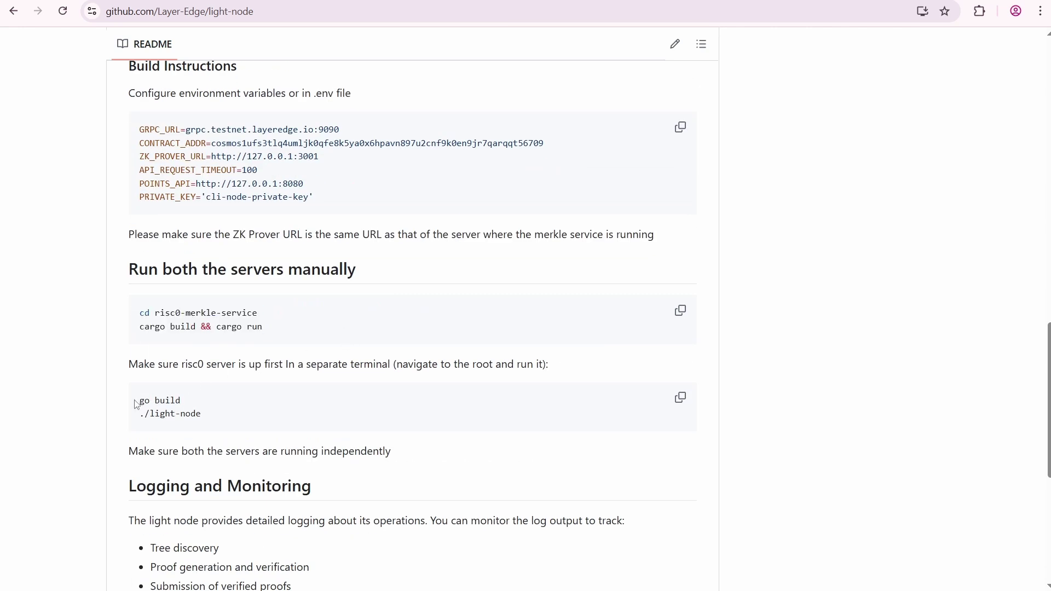
pyautogui.moveTo(136, 404); pyautogui.dragTo(230, 417)
pyautogui.click(231, 417)
pyautogui.scroll(-3, 231, 421)
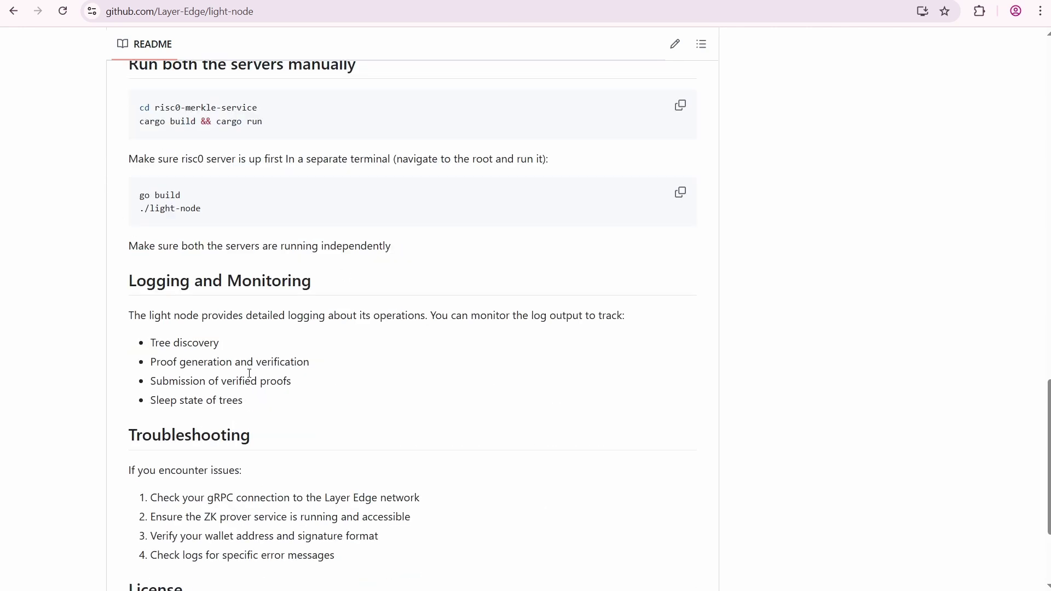
pyautogui.scroll(-2, 253, 380)
pyautogui.scroll(1, 252, 382)
pyautogui.scroll(5, 336, 376)
pyautogui.scroll(5, 337, 377)
pyautogui.scroll(3, 339, 380)
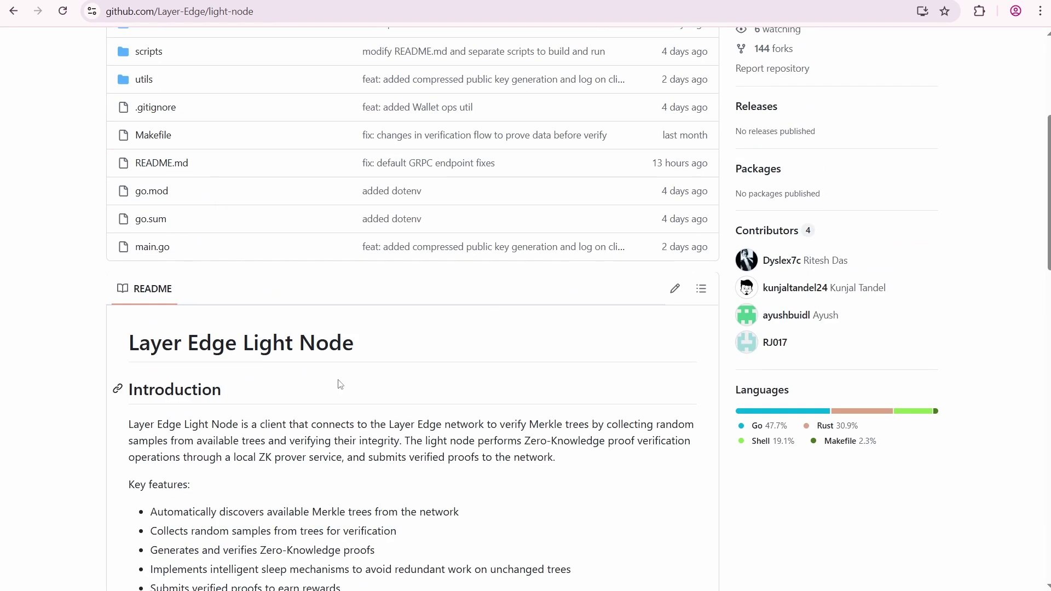
pyautogui.scroll(3, 338, 384)
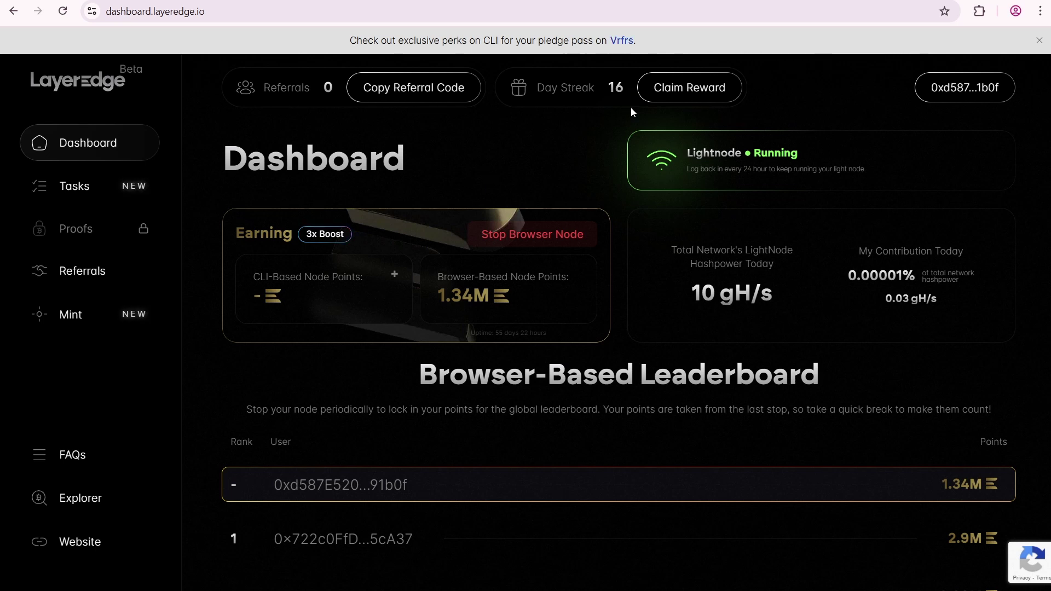
# Step: Open the Vrfrs hosted node site from the banner and connect the MetaMask wallet
pyautogui.click(623, 40)
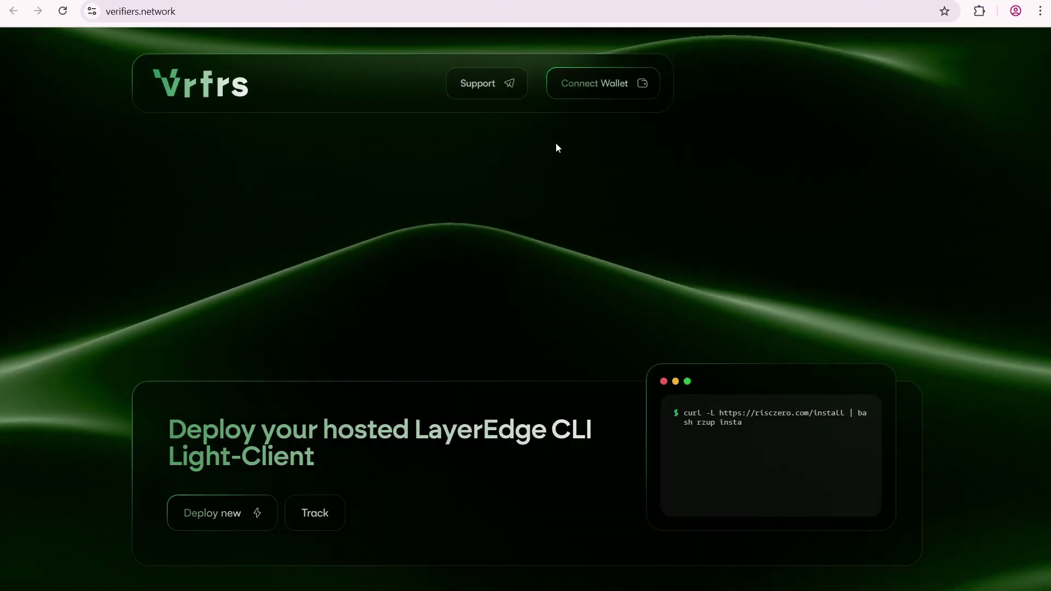
pyautogui.click(582, 89)
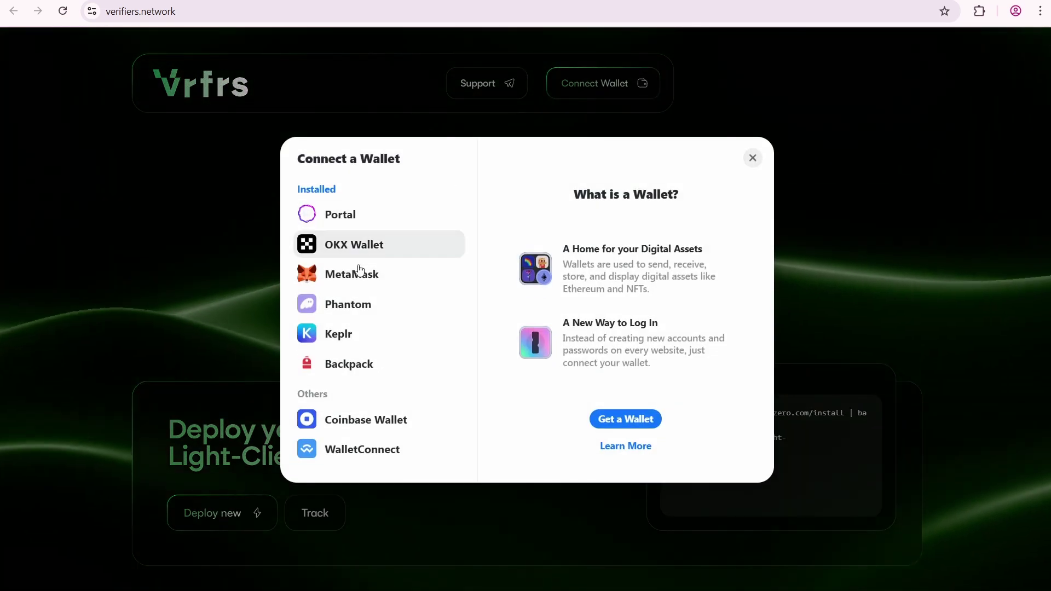
pyautogui.click(359, 272)
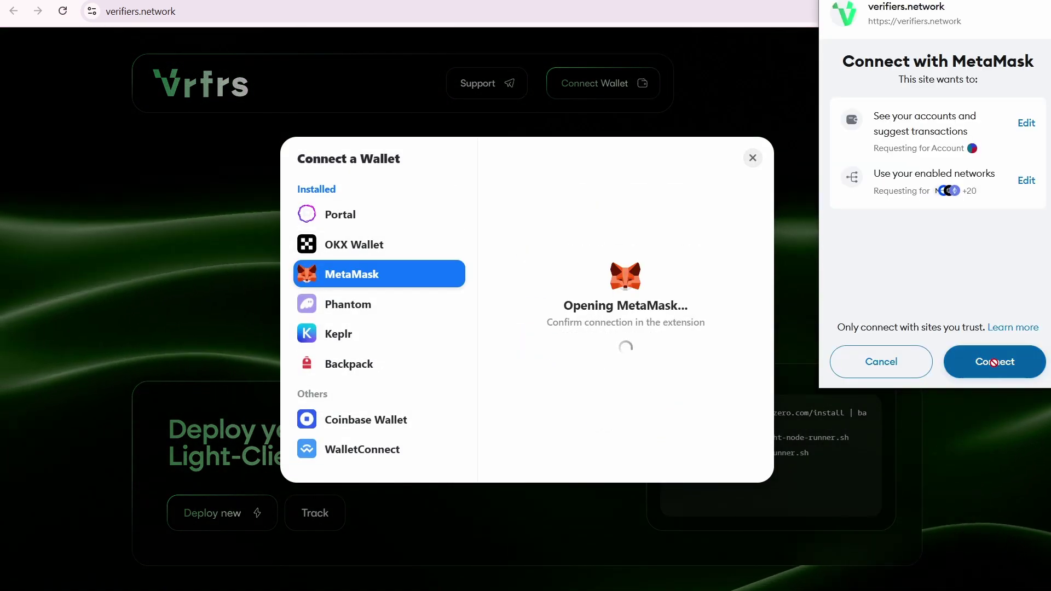
pyautogui.click(994, 362)
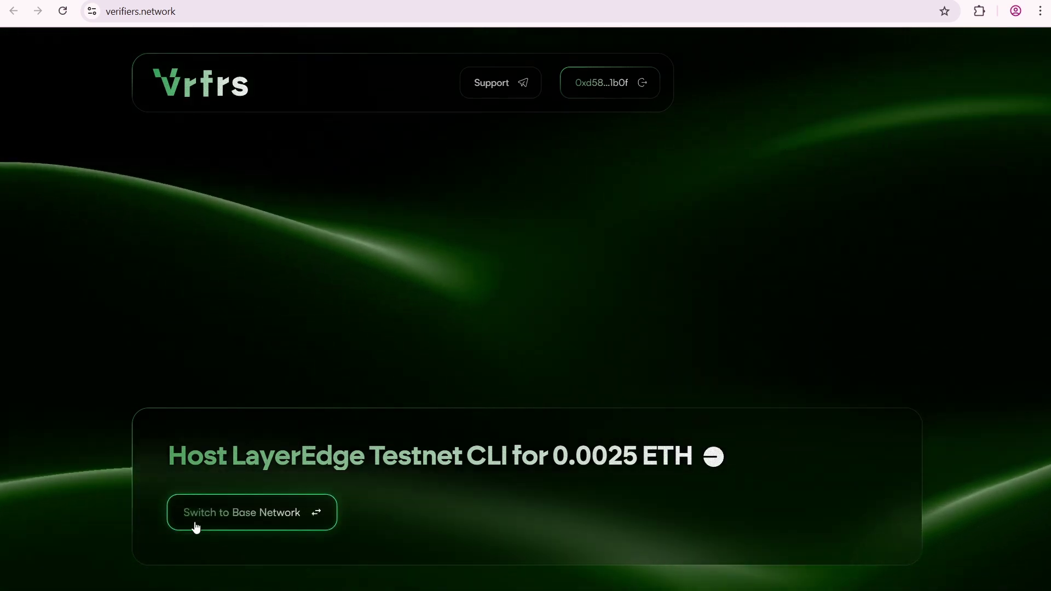
# Step: Switch to Base and buy the hosted CLI with the OG Pledge Pass, approving 0.002 ETH
pyautogui.click(277, 526)
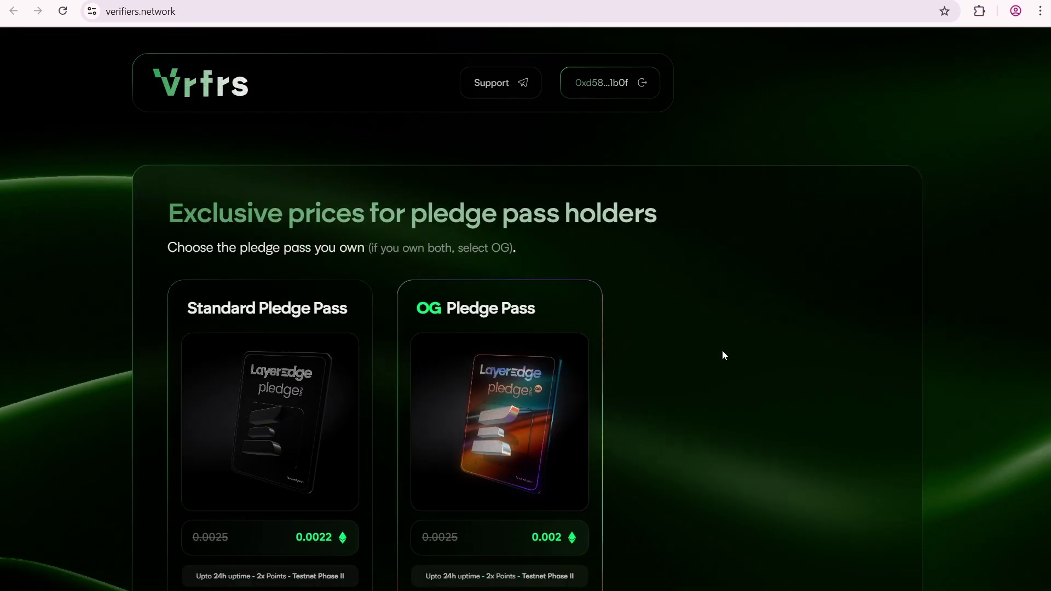
pyautogui.scroll(-2, 712, 355)
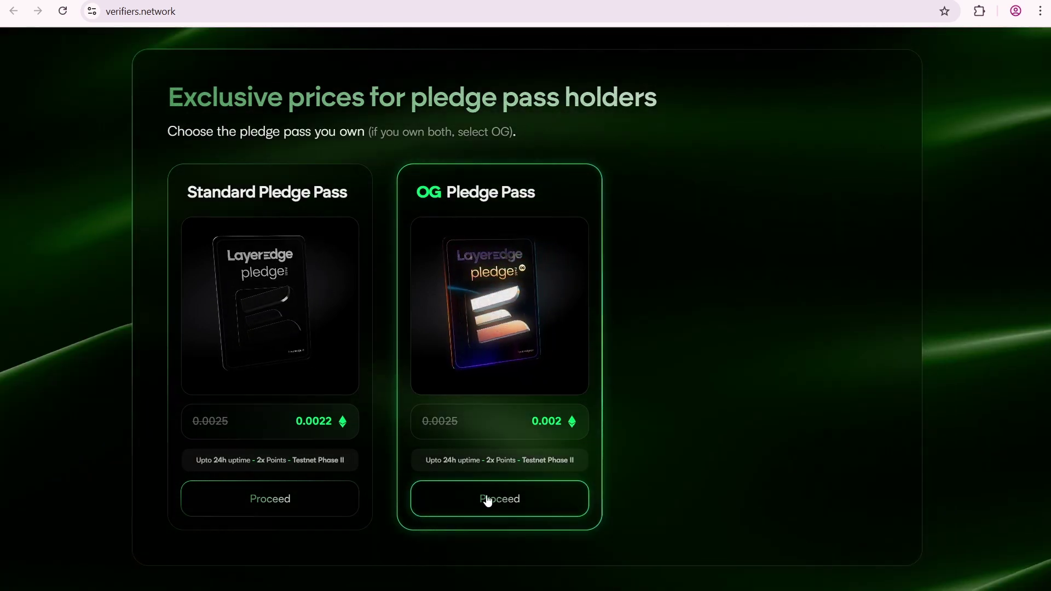
pyautogui.click(487, 497)
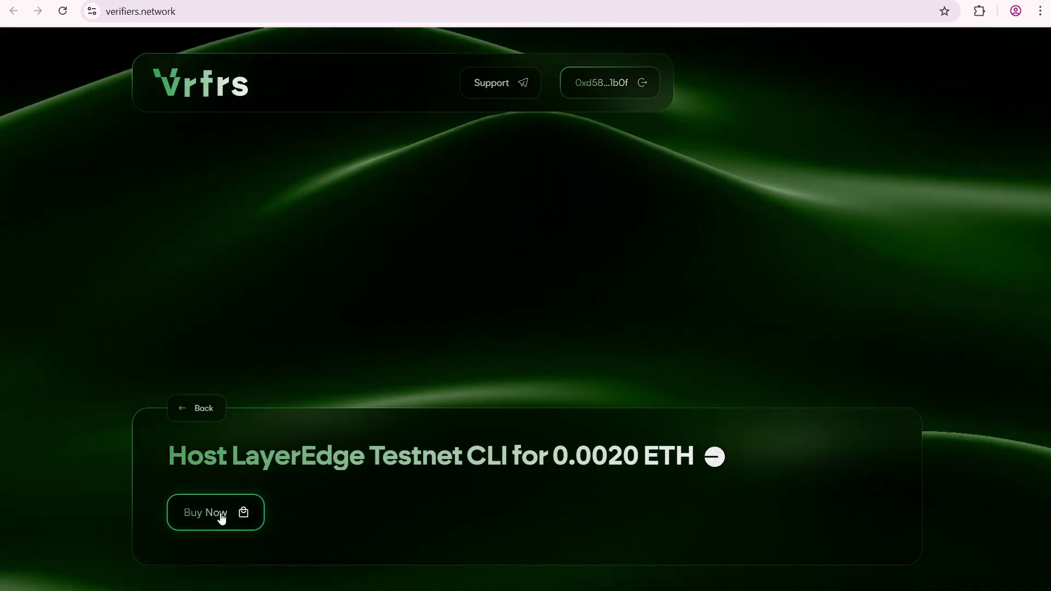
pyautogui.click(222, 516)
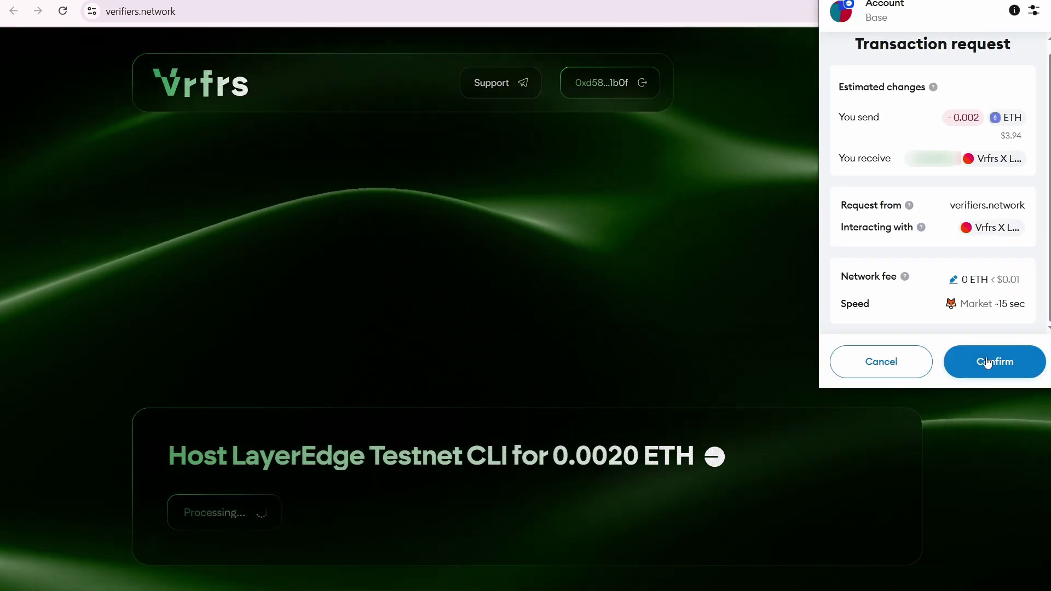
pyautogui.click(986, 363)
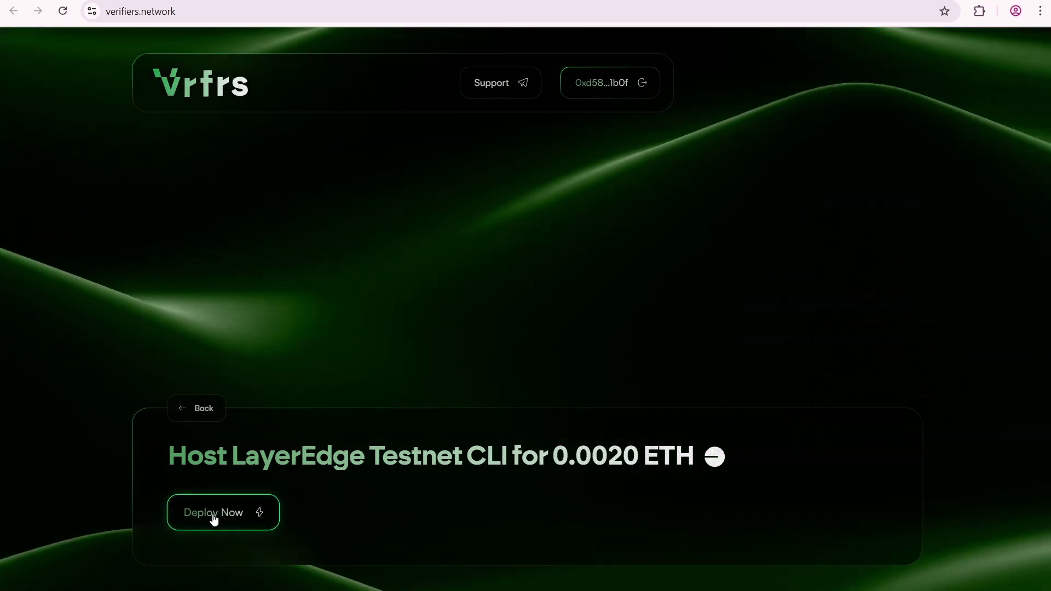
# Step: Deploy the hosted node, signing the verification message twice after errors, then reload the page
pyautogui.click(213, 518)
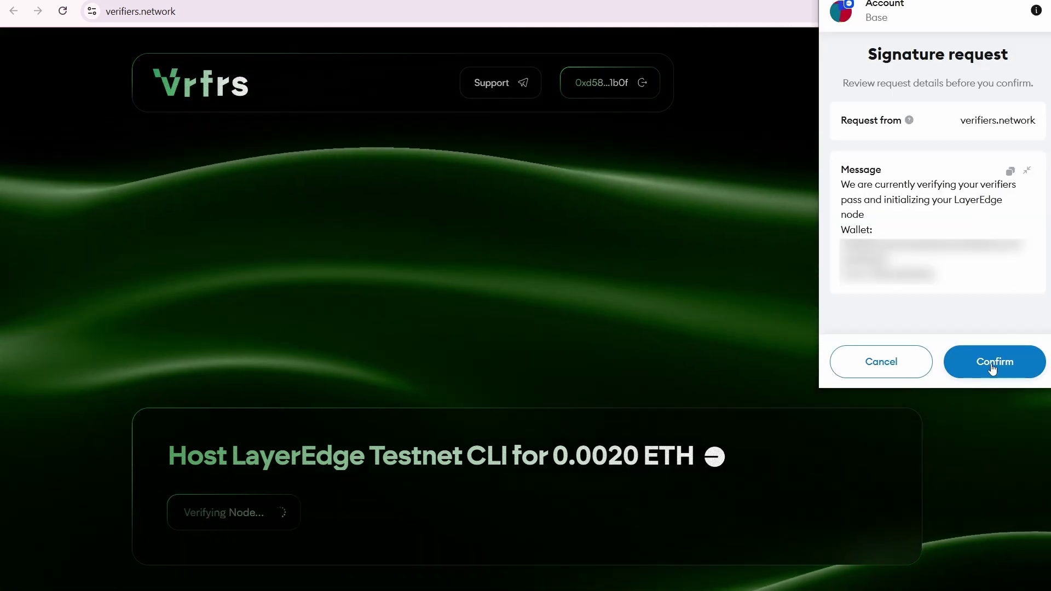
pyautogui.click(993, 370)
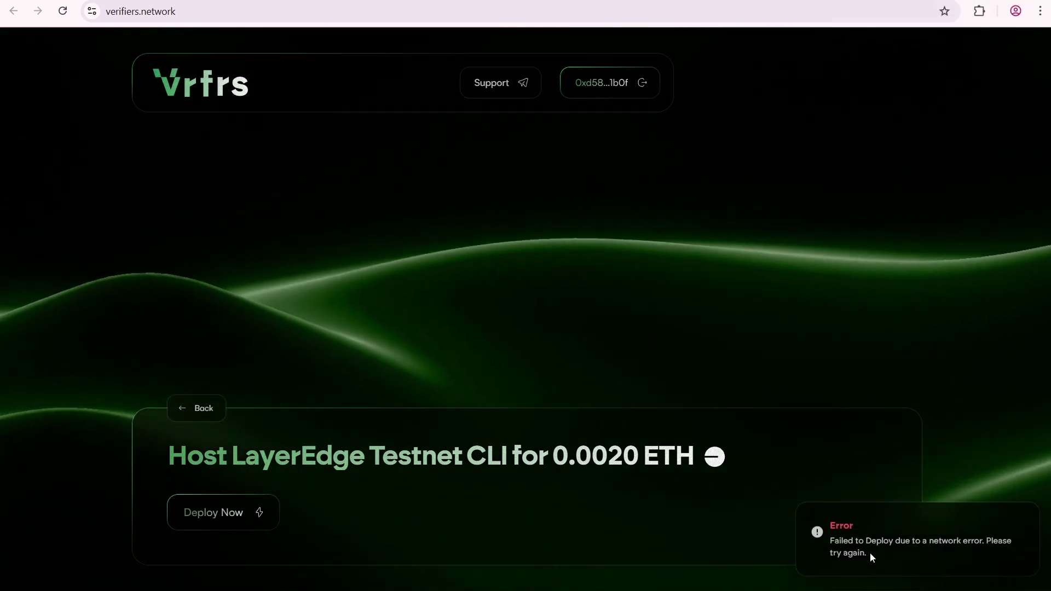
pyautogui.click(220, 518)
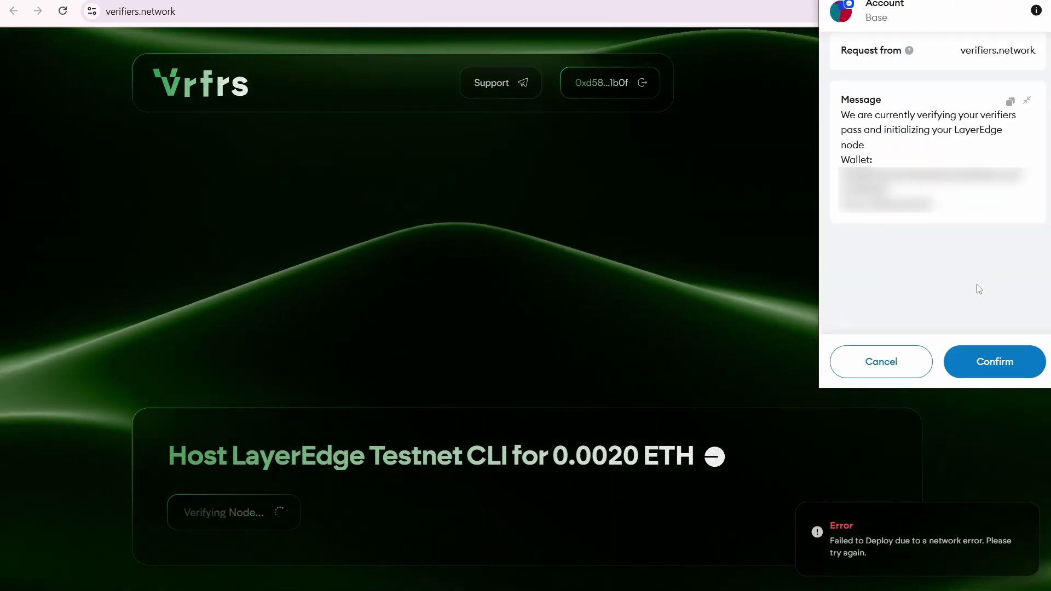
pyautogui.click(994, 364)
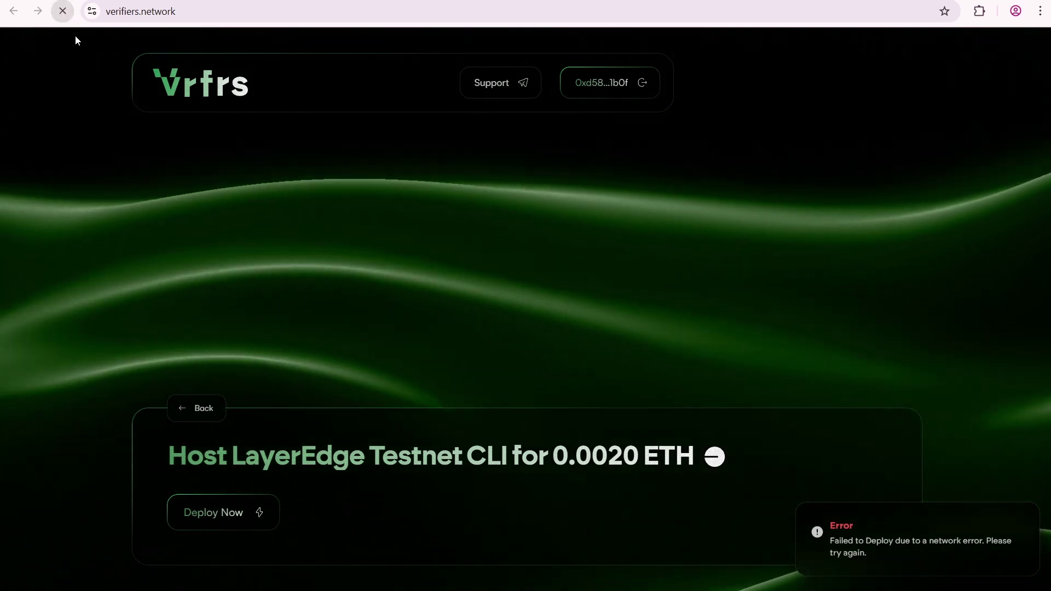
pyautogui.press('F5')
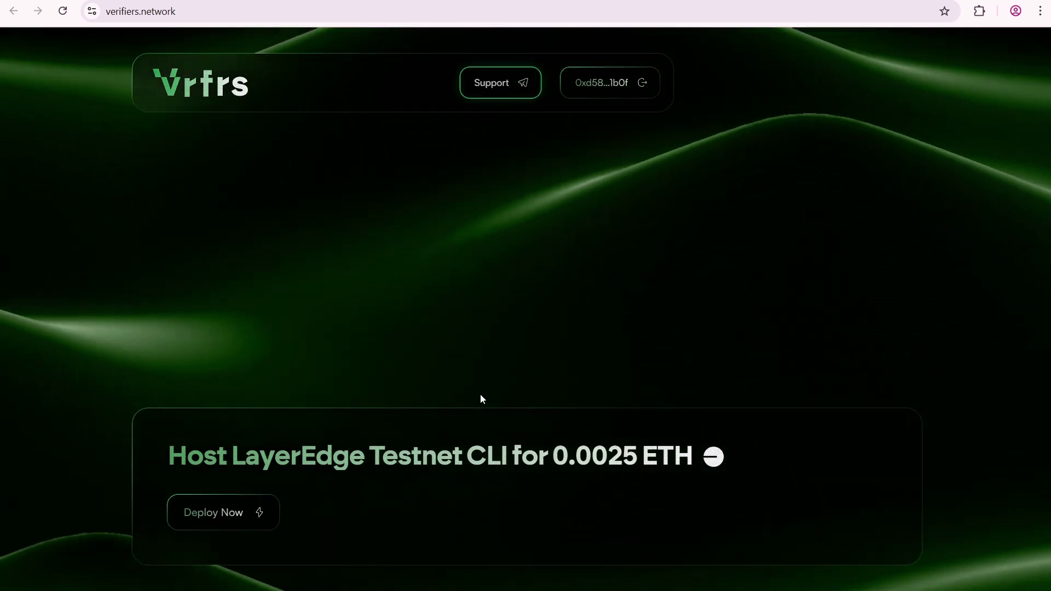
# Step: Retry deployment, then open the Vrfrs_bot chat in Telegram Desktop and read its welcome message
pyautogui.click(247, 514)
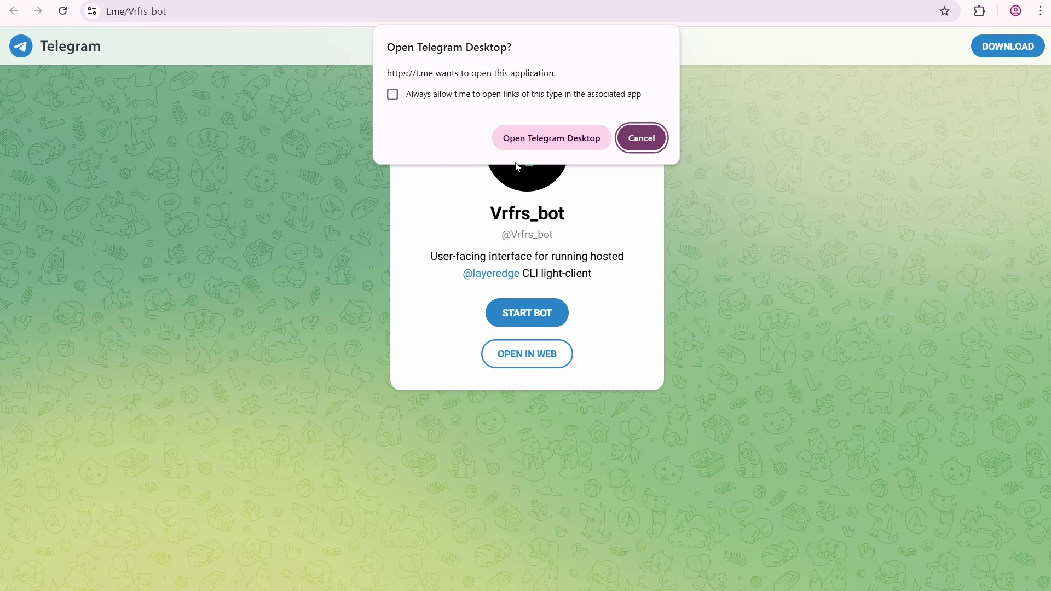
pyautogui.click(543, 146)
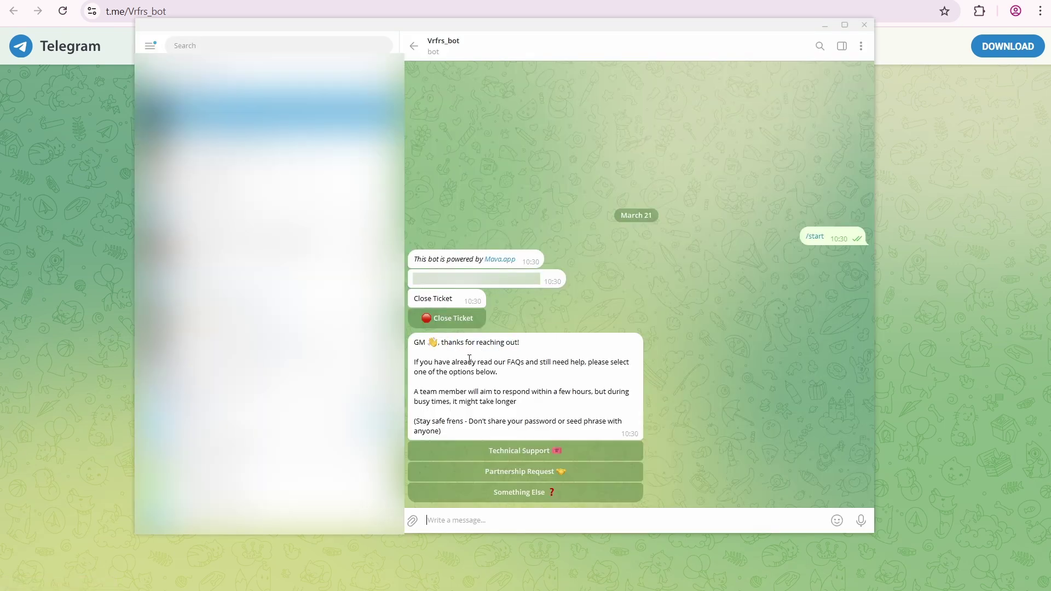
pyautogui.moveTo(421, 366); pyautogui.dragTo(514, 387)
pyautogui.click(515, 386)
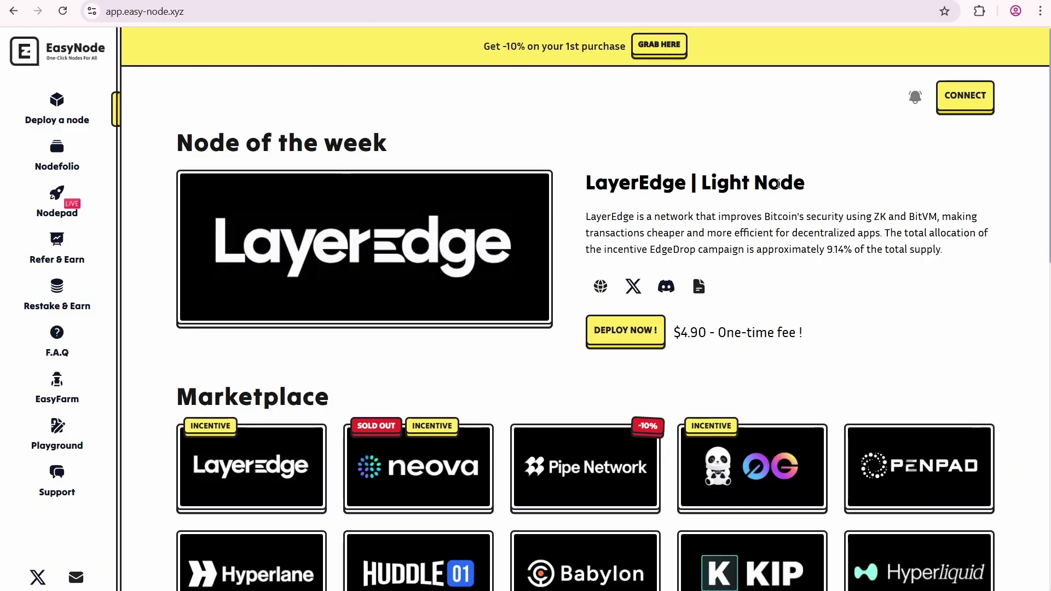
# Step: Connect the MetaMask wallet to EasyNode and approve the sign-in request
pyautogui.click(965, 97)
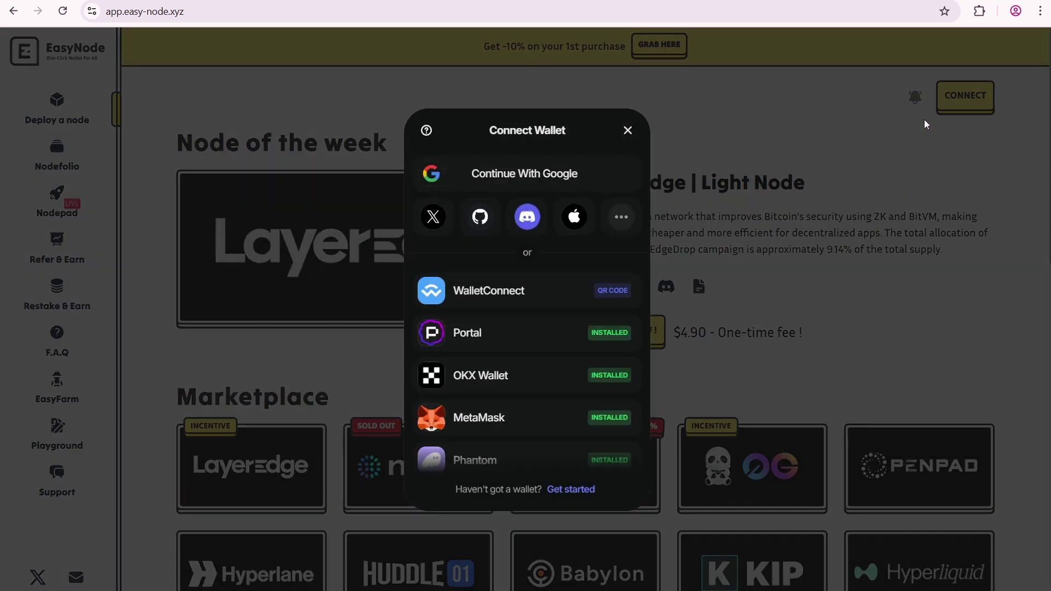
pyautogui.click(475, 418)
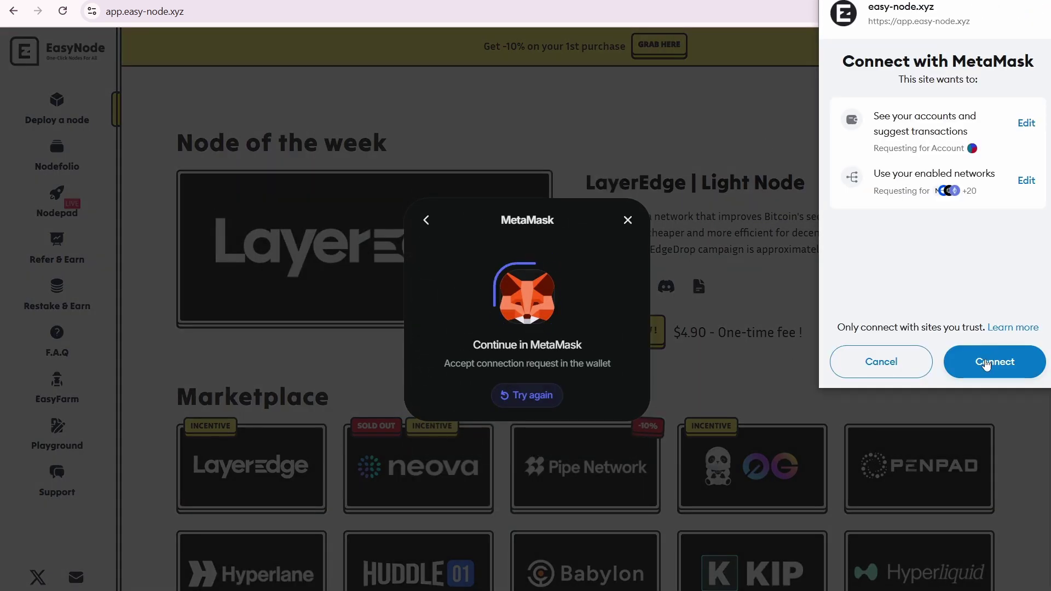
pyautogui.click(992, 354)
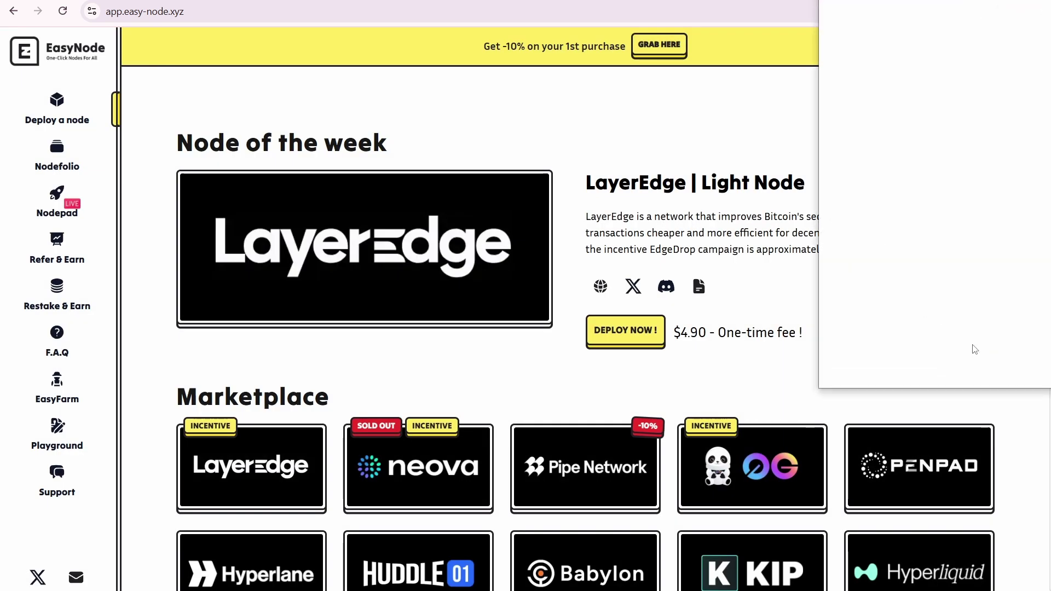
pyautogui.click(981, 358)
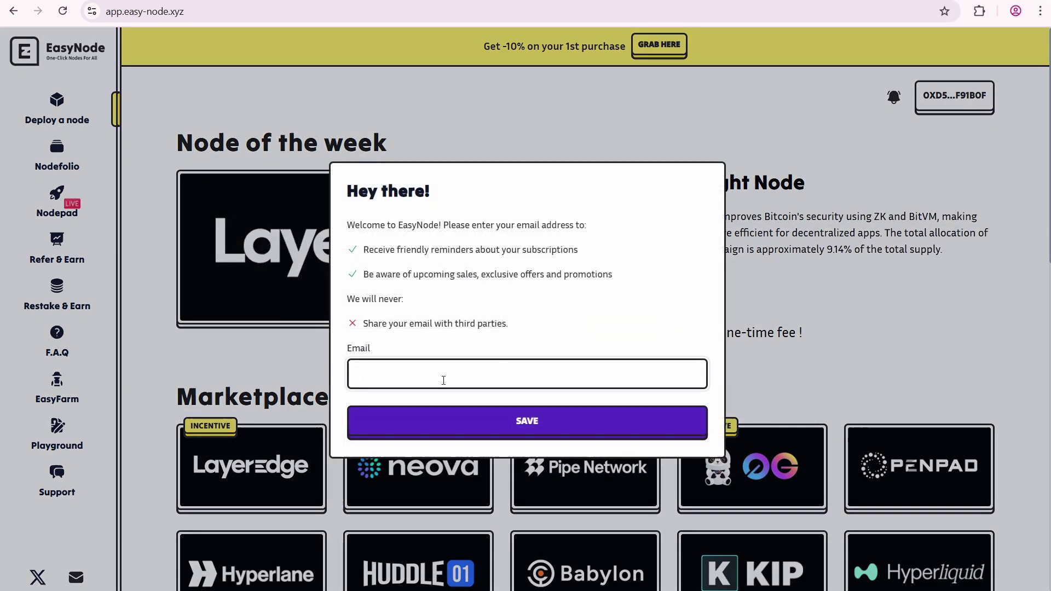
# Step: Save a notification email and note the $4.90 one-time fee
pyautogui.click(495, 405)
pyautogui.click(517, 434)
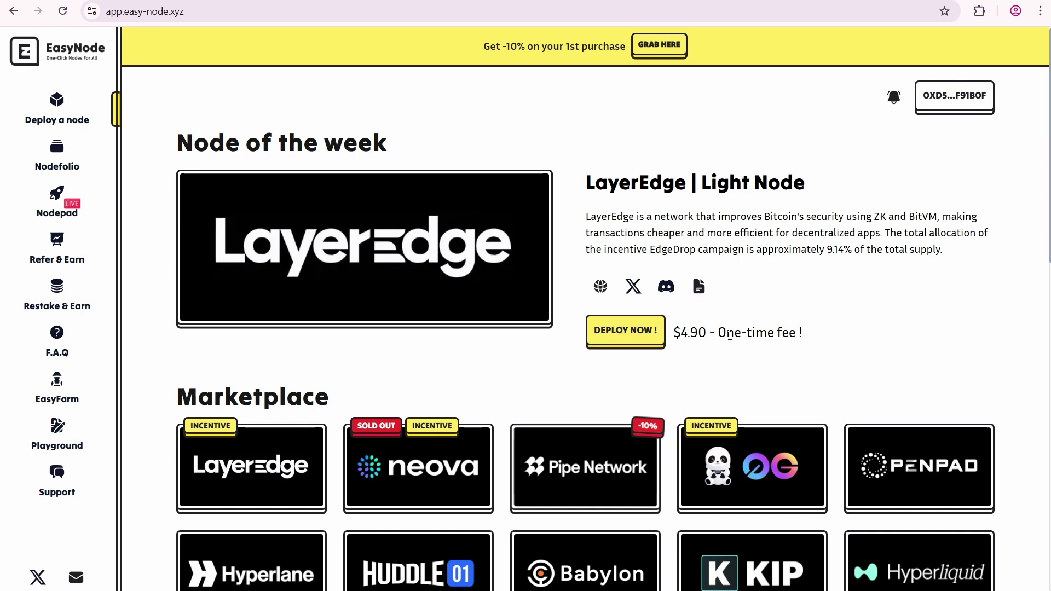
pyautogui.moveTo(716, 333); pyautogui.dragTo(810, 334)
pyautogui.click(809, 334)
# Step: Start deploying the LayerEdge Light Node and apply the pasted promo code
pyautogui.click(622, 332)
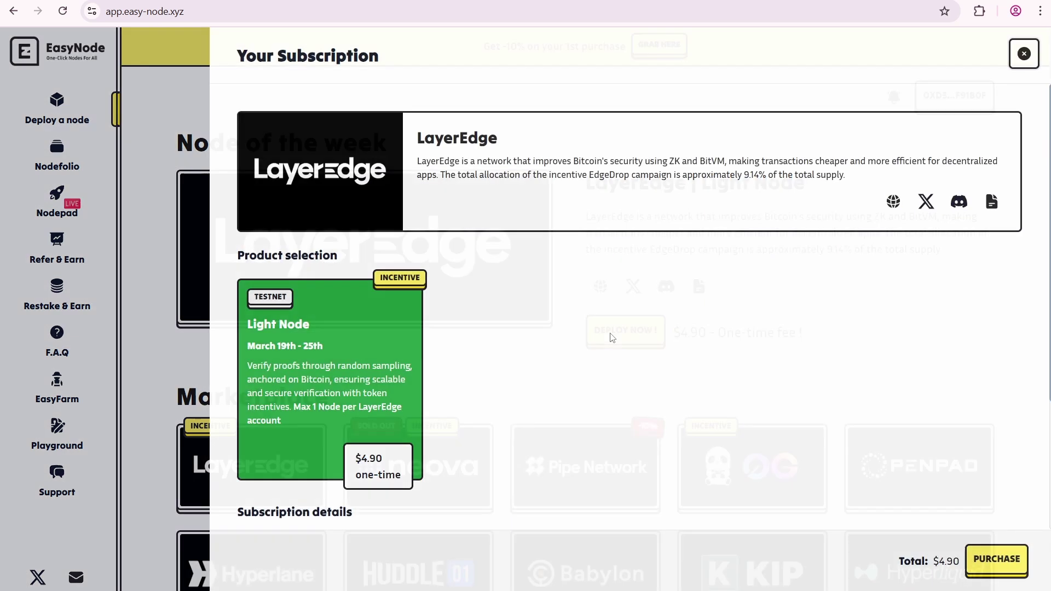
pyautogui.scroll(-1, 426, 376)
pyautogui.scroll(-2, 341, 452)
pyautogui.click(296, 486)
pyautogui.hotkey('ctrl', 'v')
pyautogui.click(408, 491)
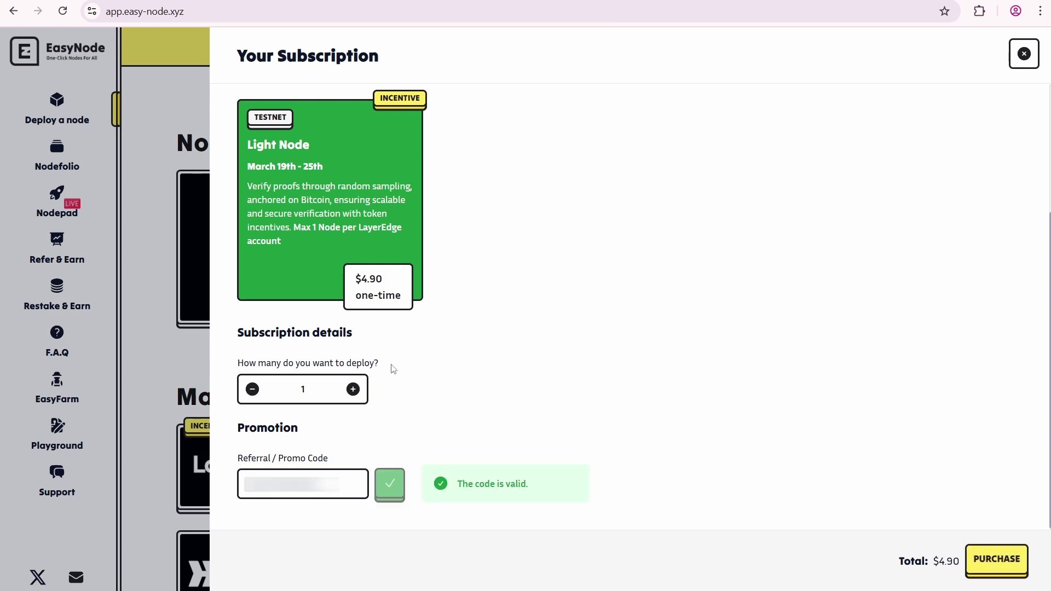
# Step: Check the $4.90 total and purchase the subscription paying with crypto
pyautogui.moveTo(936, 560); pyautogui.dragTo(962, 561)
pyautogui.click(536, 419)
pyautogui.click(997, 559)
pyautogui.click(946, 521)
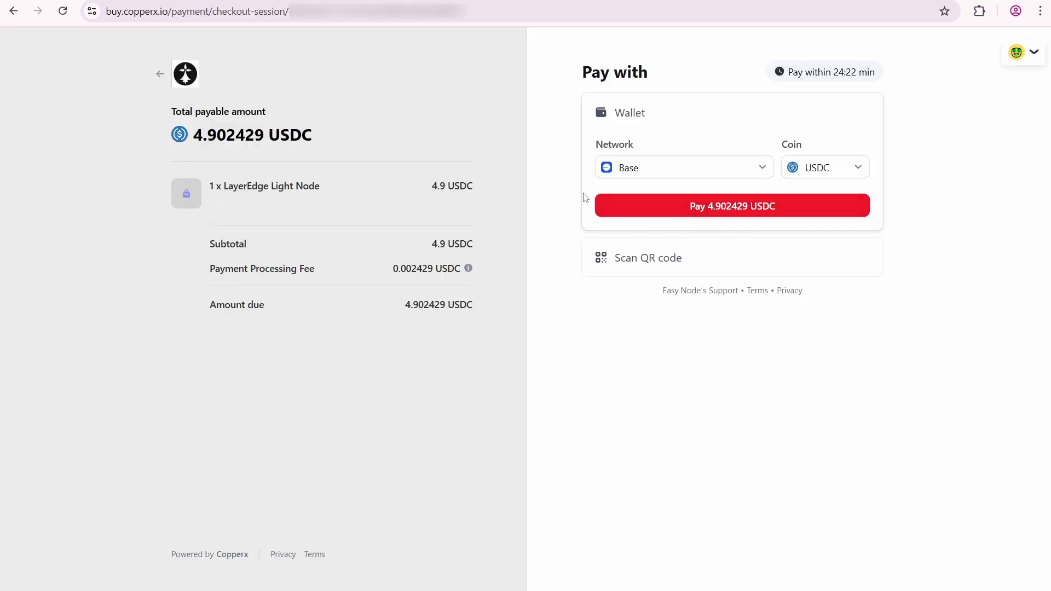
# Step: Pay 4.902429 USDC from the wallet and confirm the transfer in MetaMask
pyautogui.click(721, 206)
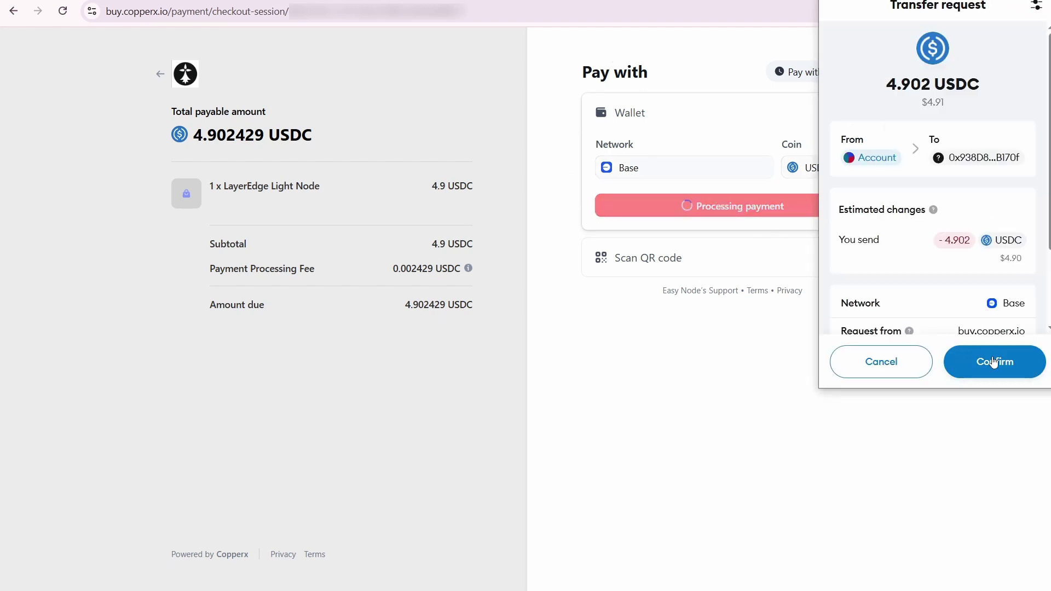
pyautogui.scroll(-5, 976, 321)
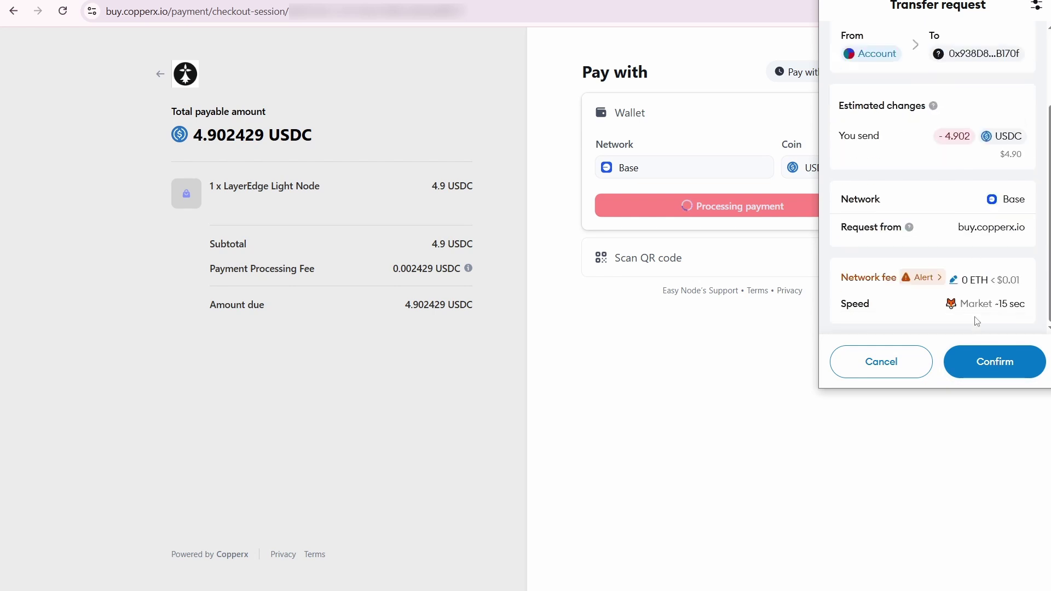
pyautogui.click(978, 362)
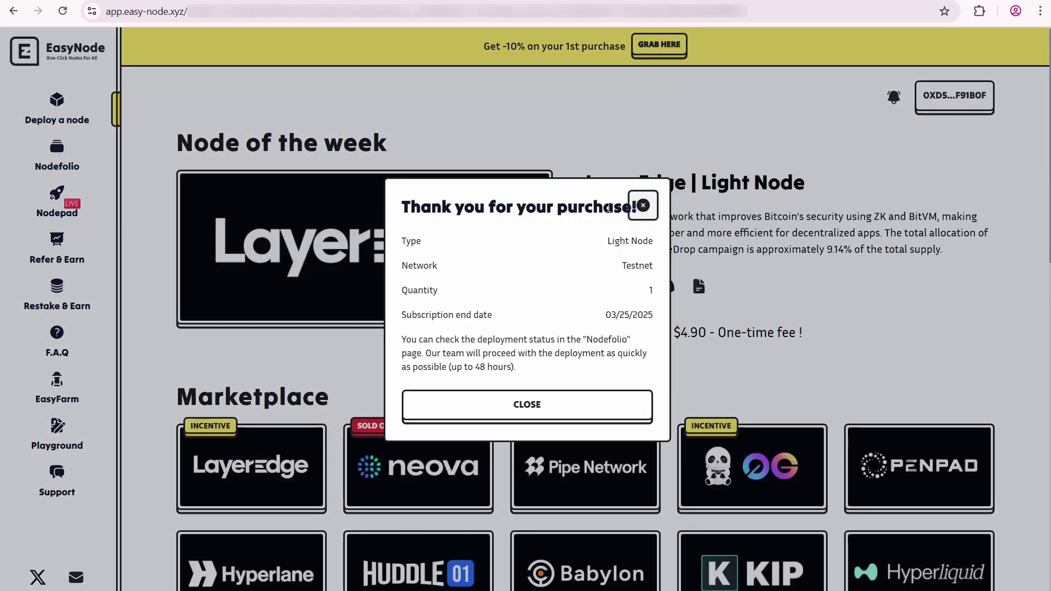
# Step: Read the thank-you dialog: end date 03/25/2025, deployment status and the 48-hour note
pyautogui.moveTo(606, 314); pyautogui.dragTo(653, 315)
pyautogui.moveTo(402, 315); pyautogui.dragTo(486, 316)
pyautogui.click(494, 318)
pyautogui.moveTo(608, 316); pyautogui.dragTo(655, 316)
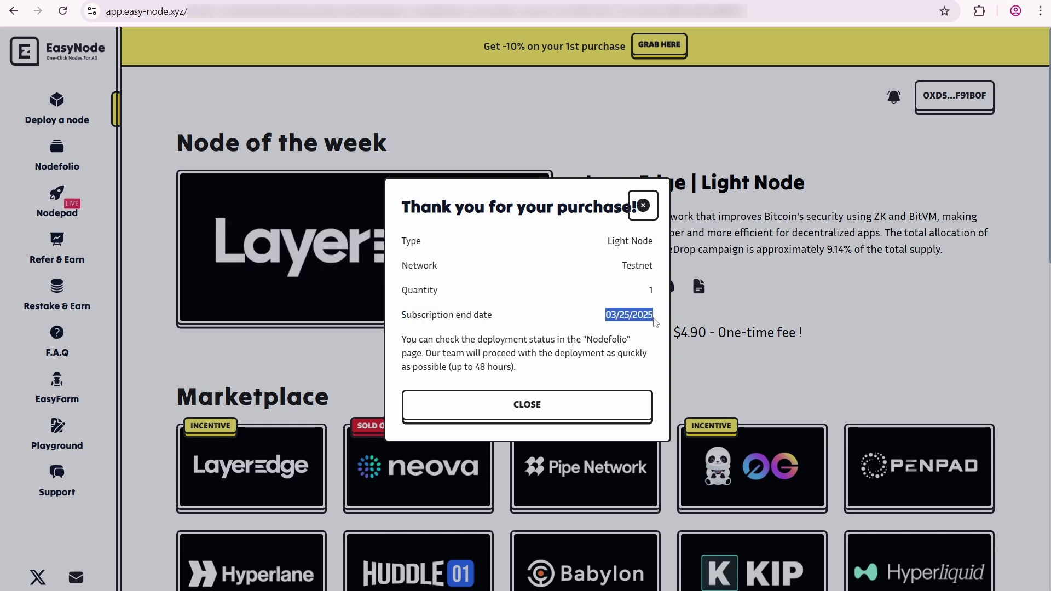
pyautogui.click(655, 316)
pyautogui.moveTo(403, 347)
pyautogui.mouseDown()
pyautogui.moveTo(573, 342)
pyautogui.moveTo(620, 354)
pyautogui.mouseUp()
pyautogui.click(587, 344)
pyautogui.click(520, 375)
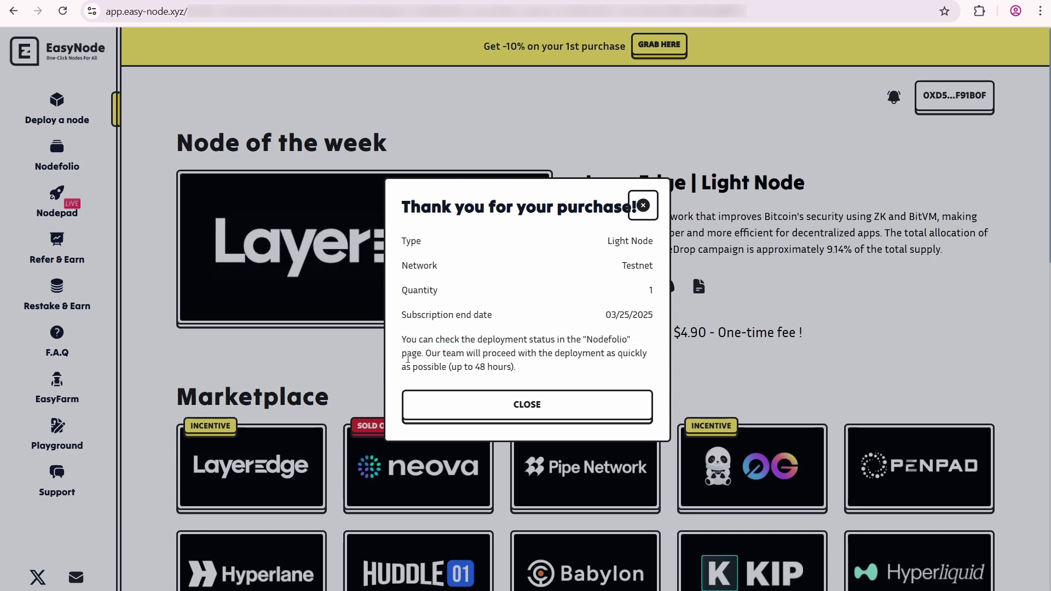
pyautogui.moveTo(403, 368); pyautogui.dragTo(507, 370)
pyautogui.click(519, 373)
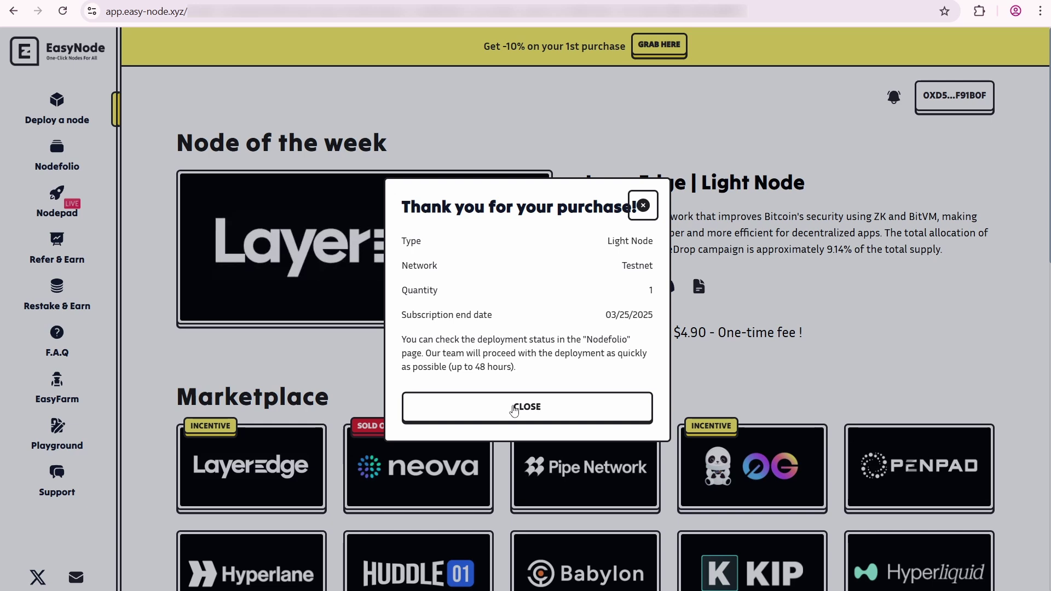
# Step: Close the confirmation and open the LayerEdge subscription card in Nodefolio
pyautogui.click(513, 411)
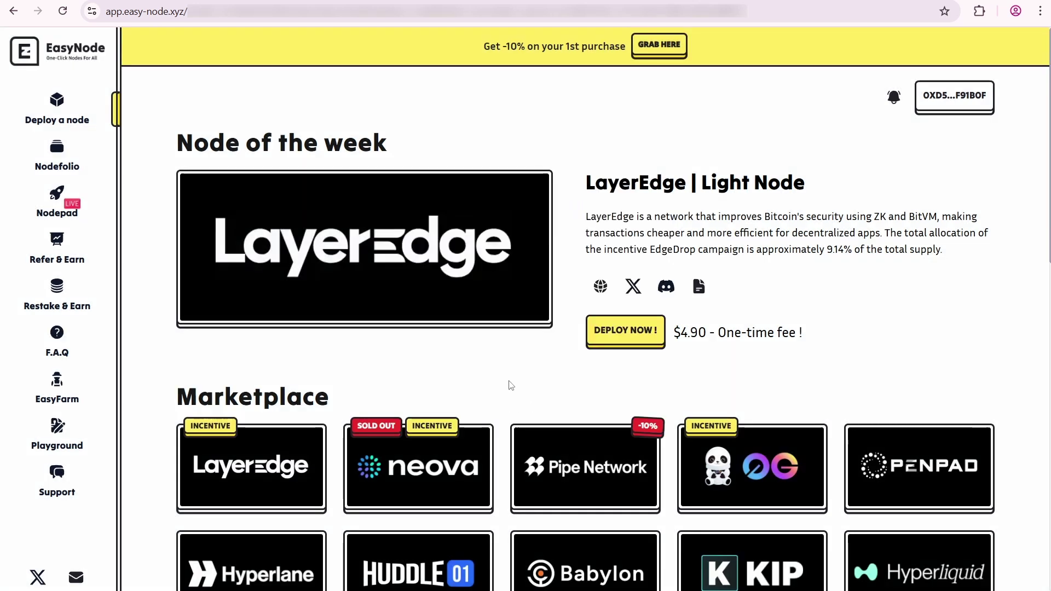
pyautogui.click(65, 164)
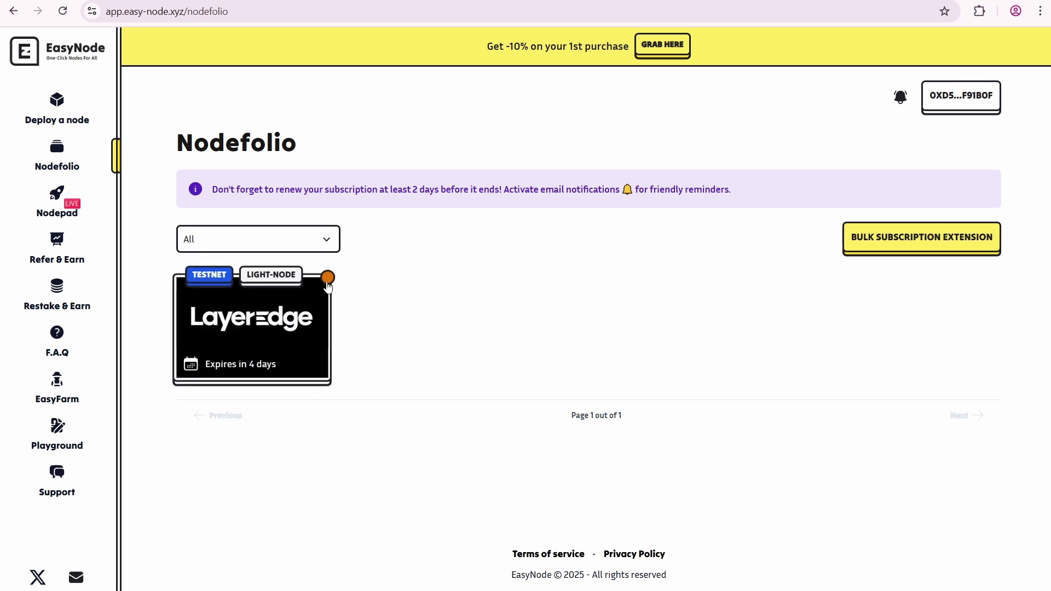
pyautogui.click(276, 307)
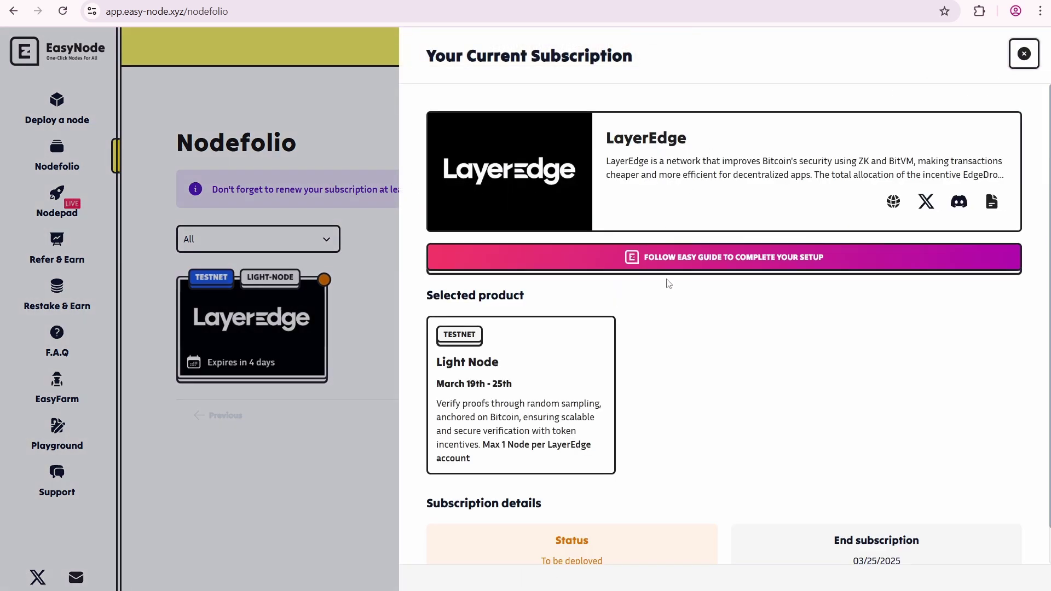
pyautogui.scroll(-1, 534, 563)
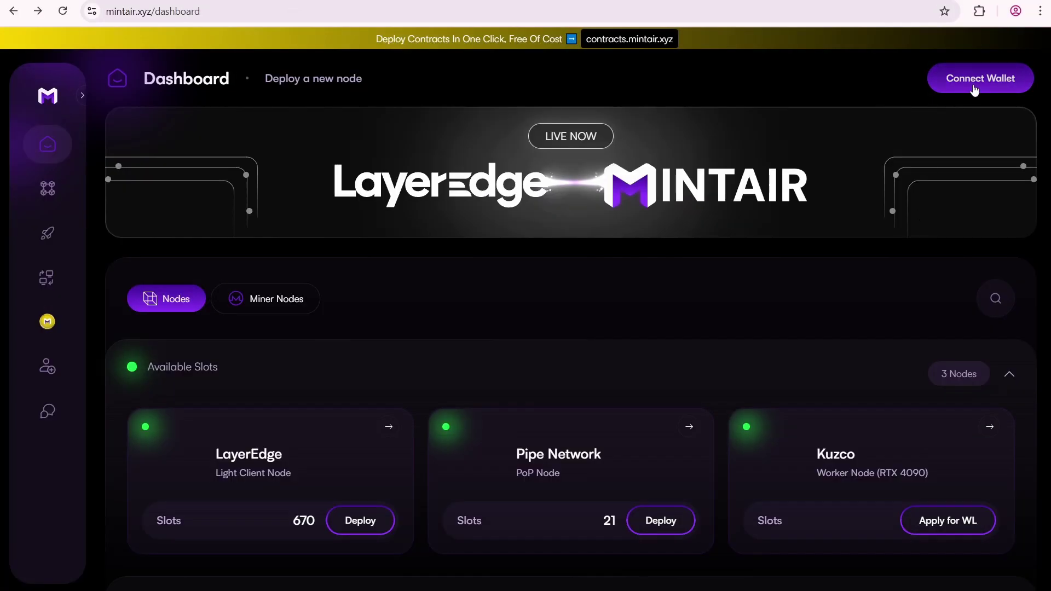
# Step: Connect and sign in with MetaMask, then buy the LayerEdge Light Client Node for $4.74
pyautogui.click(974, 89)
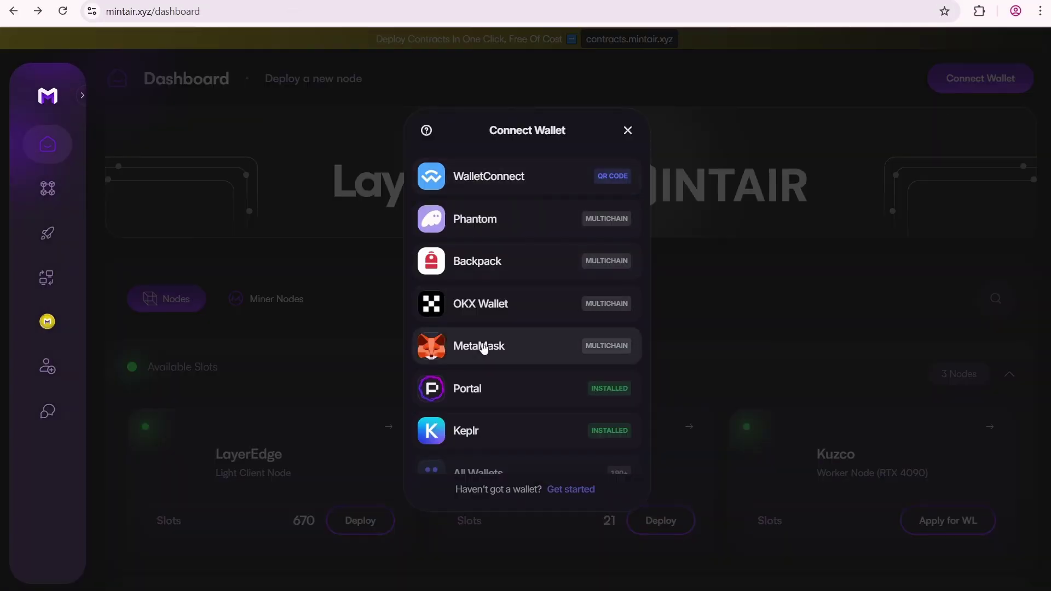
pyautogui.click(482, 347)
pyautogui.click(484, 371)
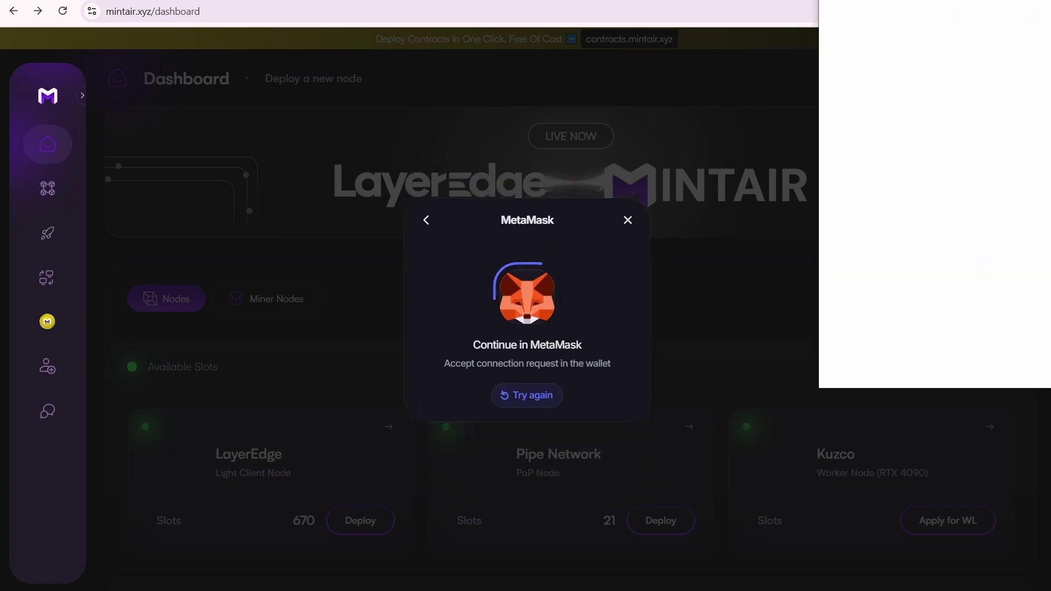
pyautogui.click(1004, 363)
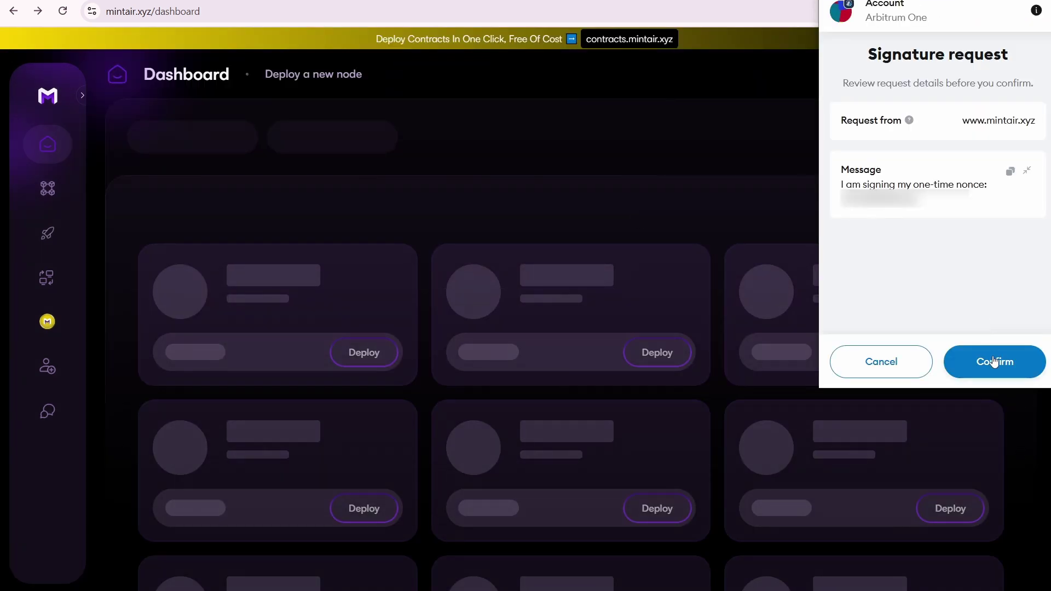
pyautogui.click(994, 361)
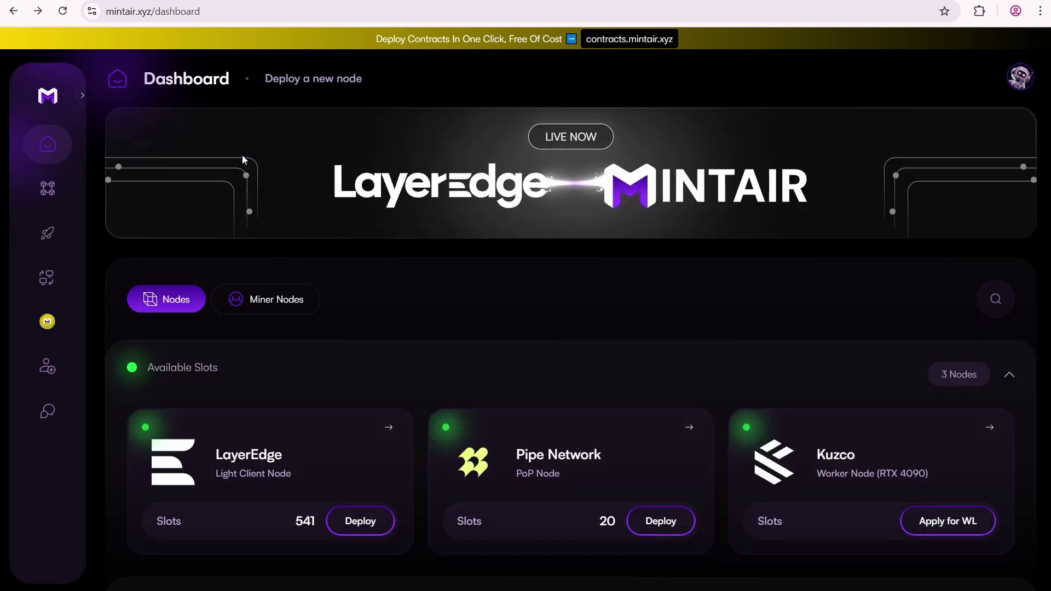
pyautogui.scroll(-2, 294, 414)
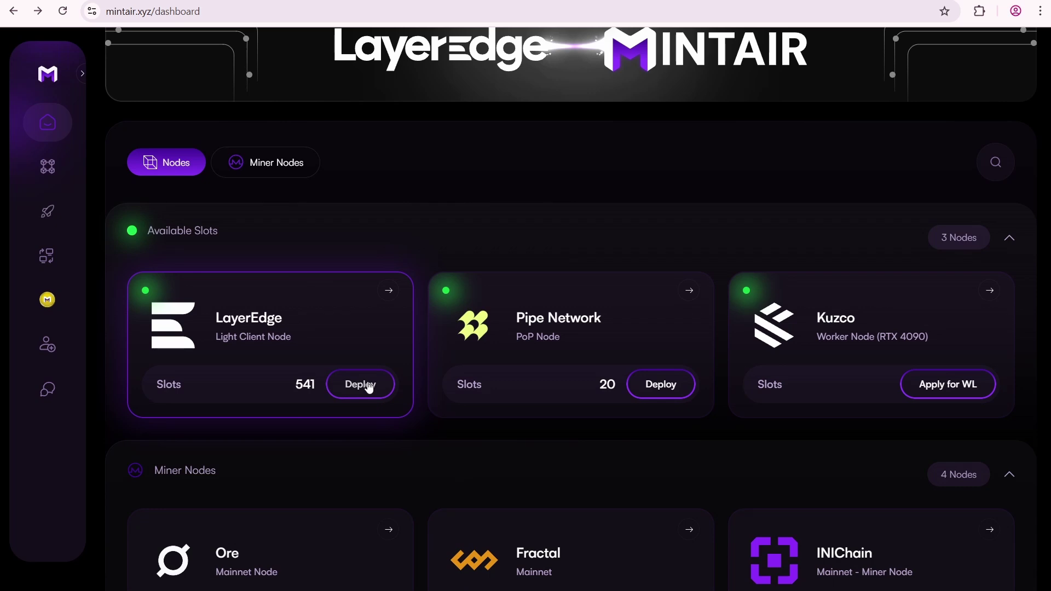
pyautogui.click(361, 385)
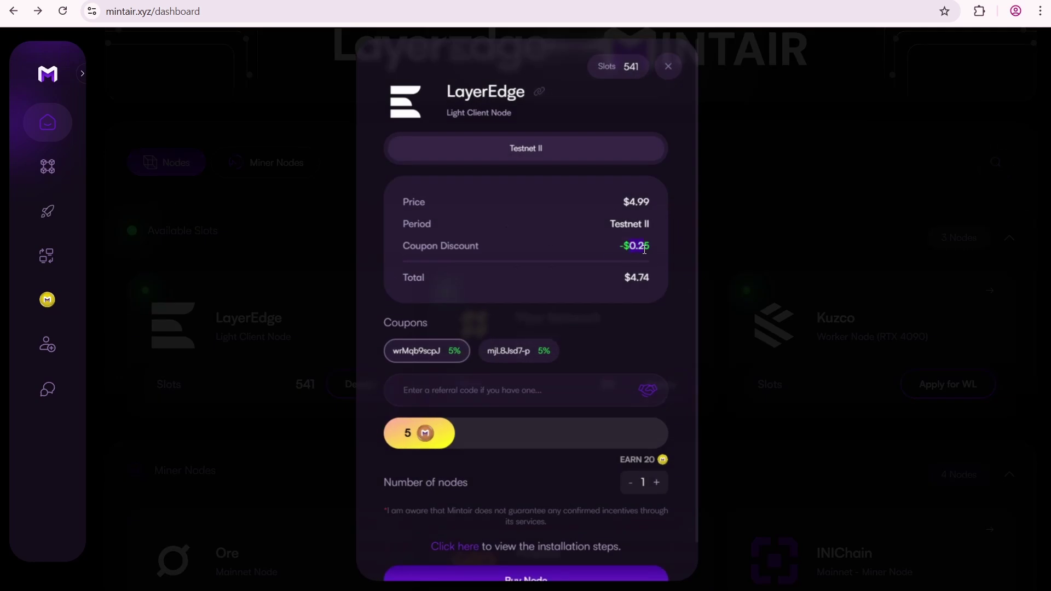
pyautogui.scroll(-1, 570, 336)
pyautogui.click(569, 336)
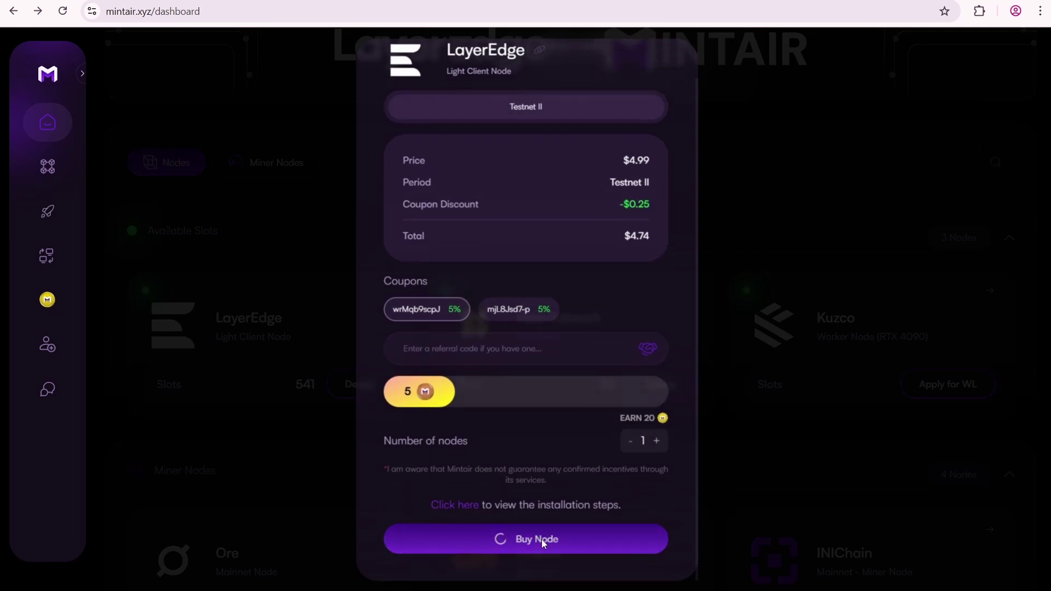
# Step: Pay 4.790419 USDC on the Base network and confirm the transfer in MetaMask
pyautogui.click(653, 169)
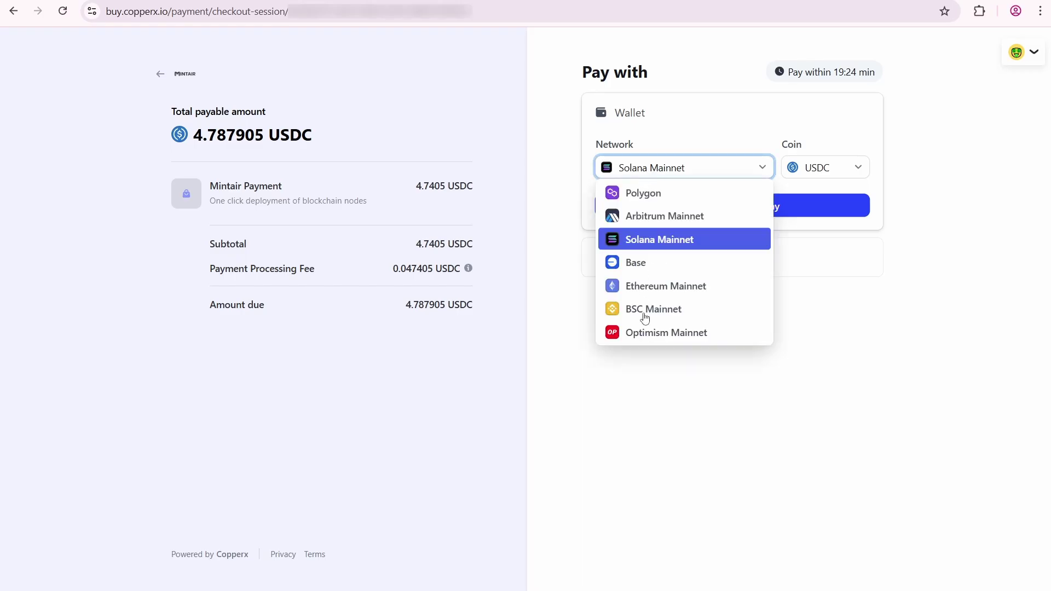
pyautogui.click(649, 263)
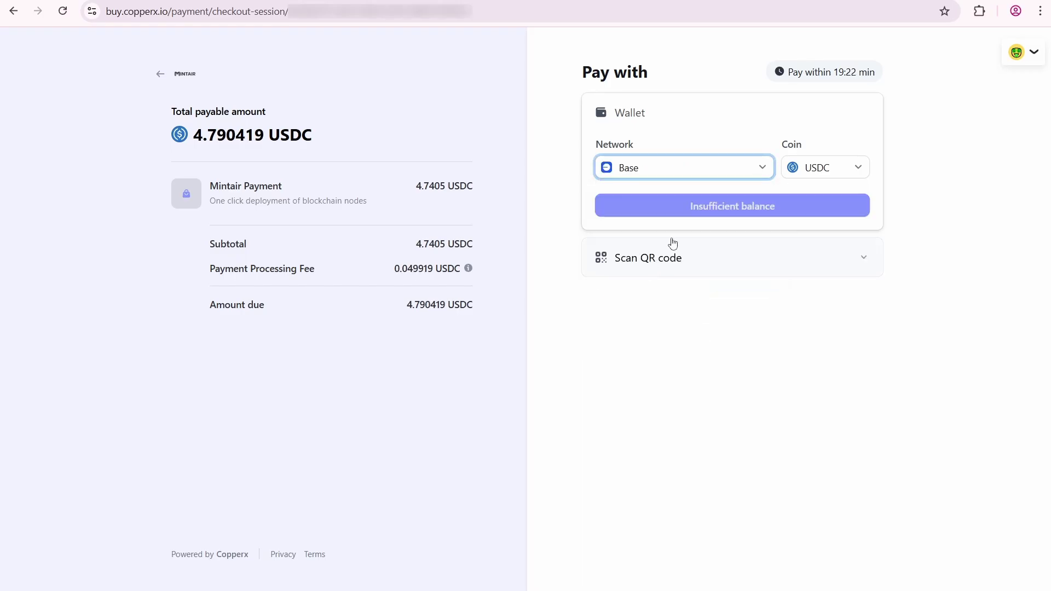
pyautogui.click(723, 206)
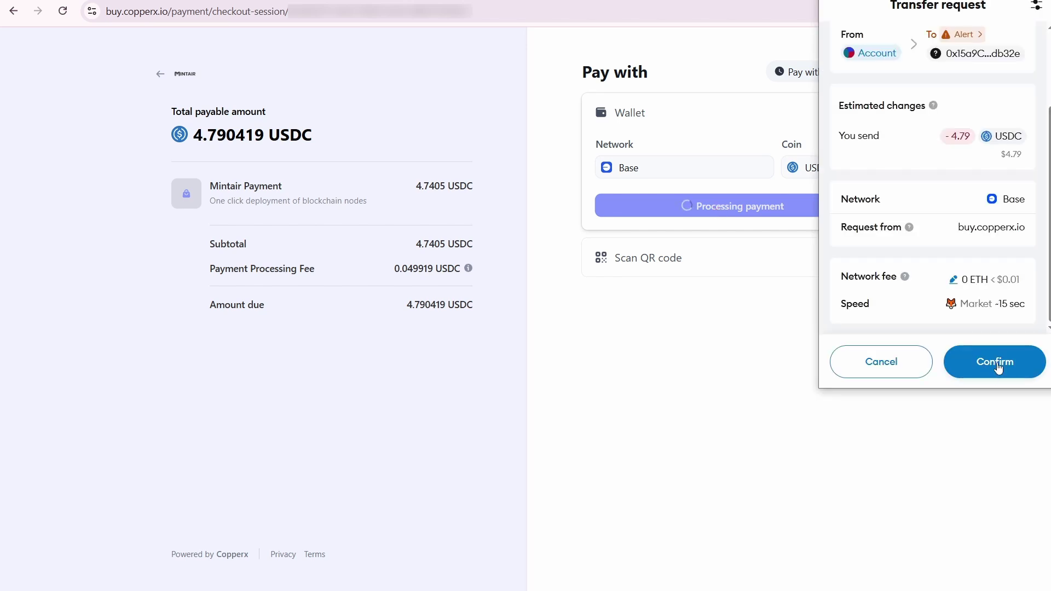
pyautogui.click(989, 367)
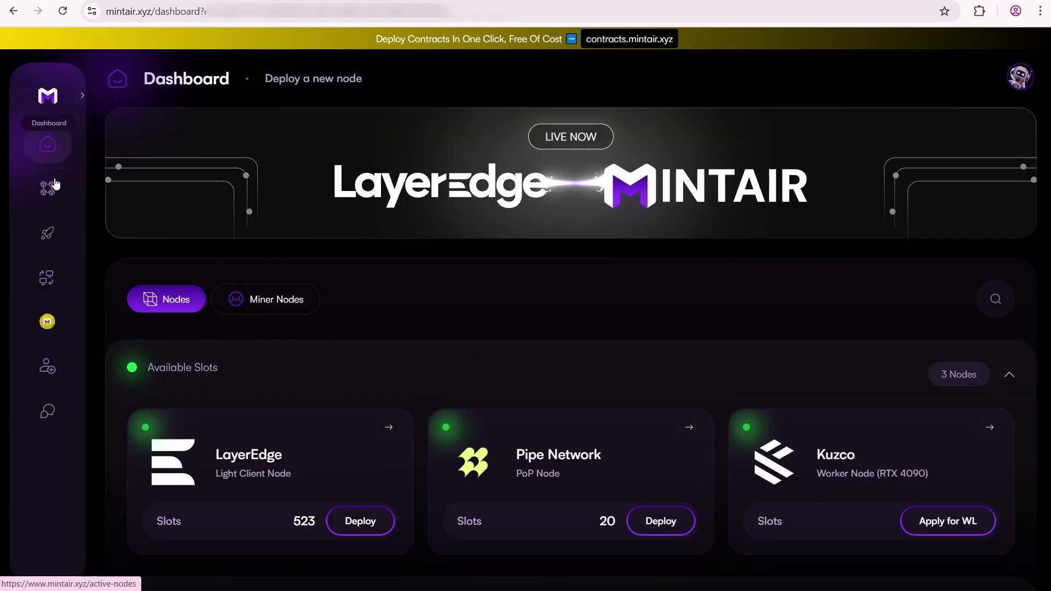
# Step: Copy the public key of the running LayerEdge Light Client Node from Active Nodes
pyautogui.click(47, 189)
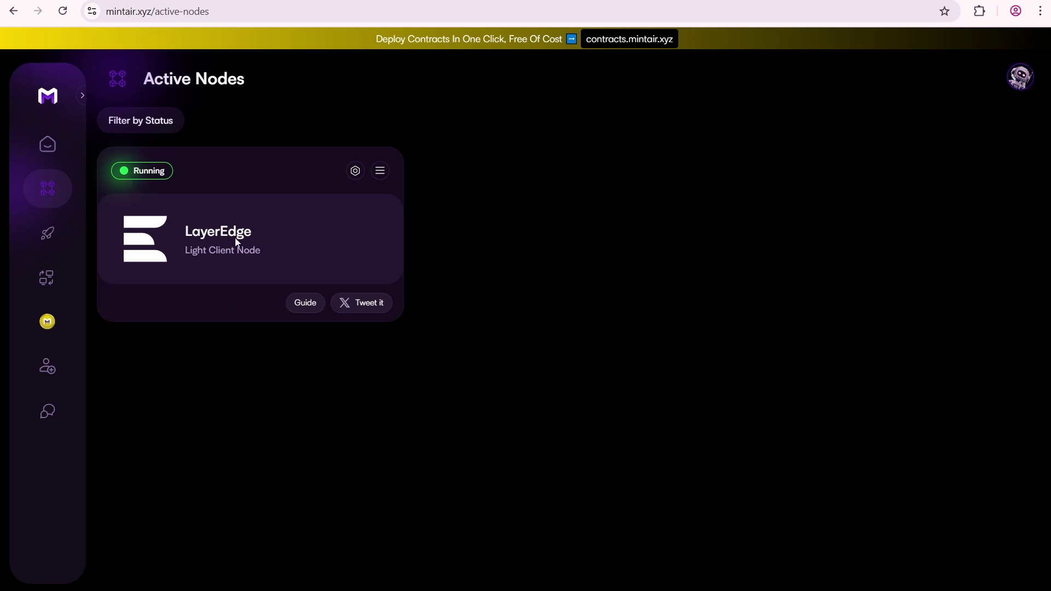
pyautogui.click(355, 171)
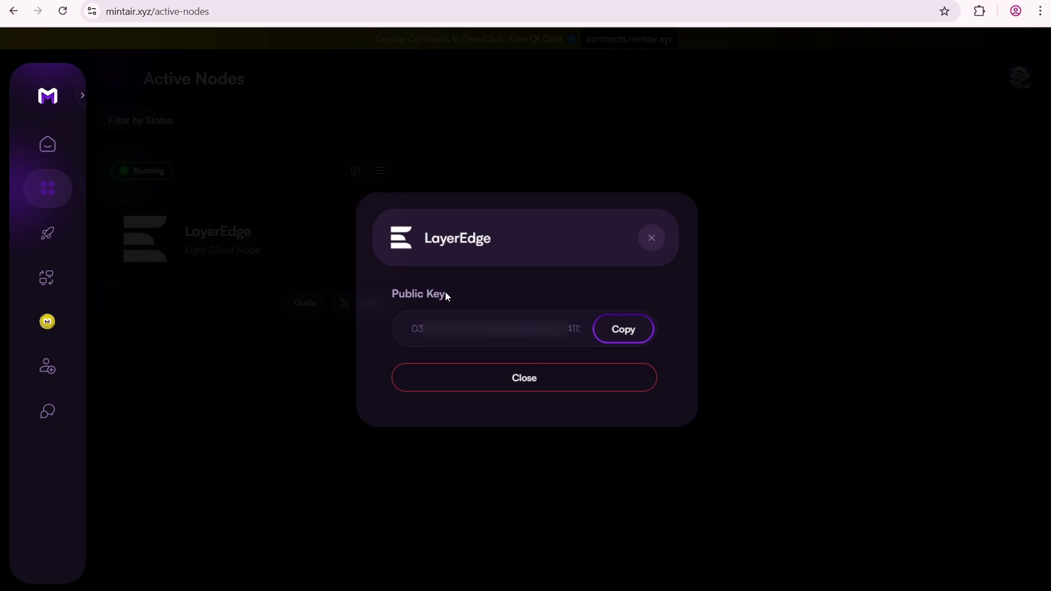
pyautogui.click(623, 329)
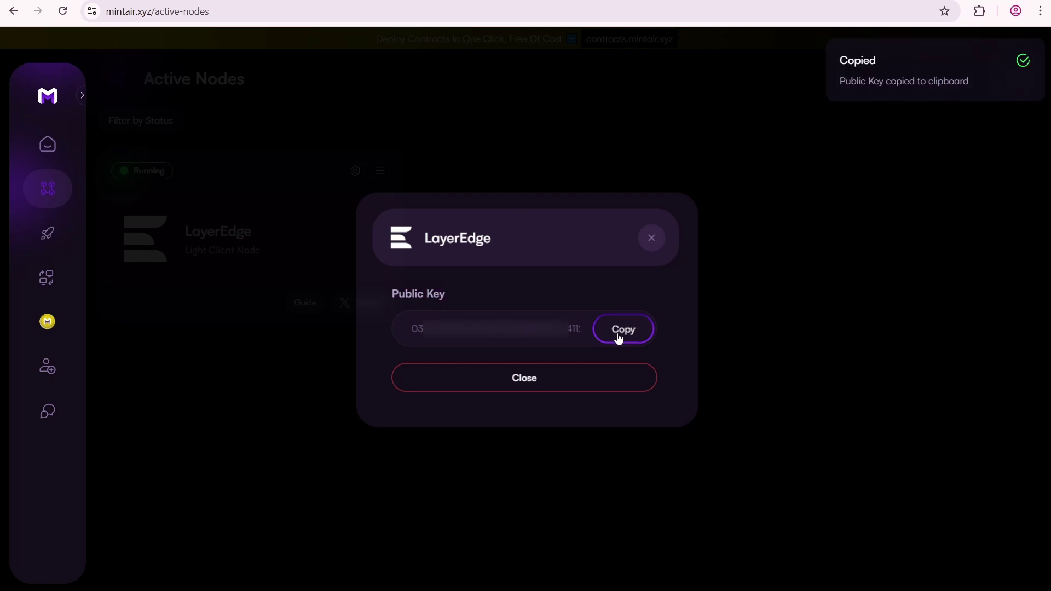
# Step: Paste the Mintair public key into the CLI node dialog, submit it and sign
pyautogui.hotkey('ctrl', 'Tab')
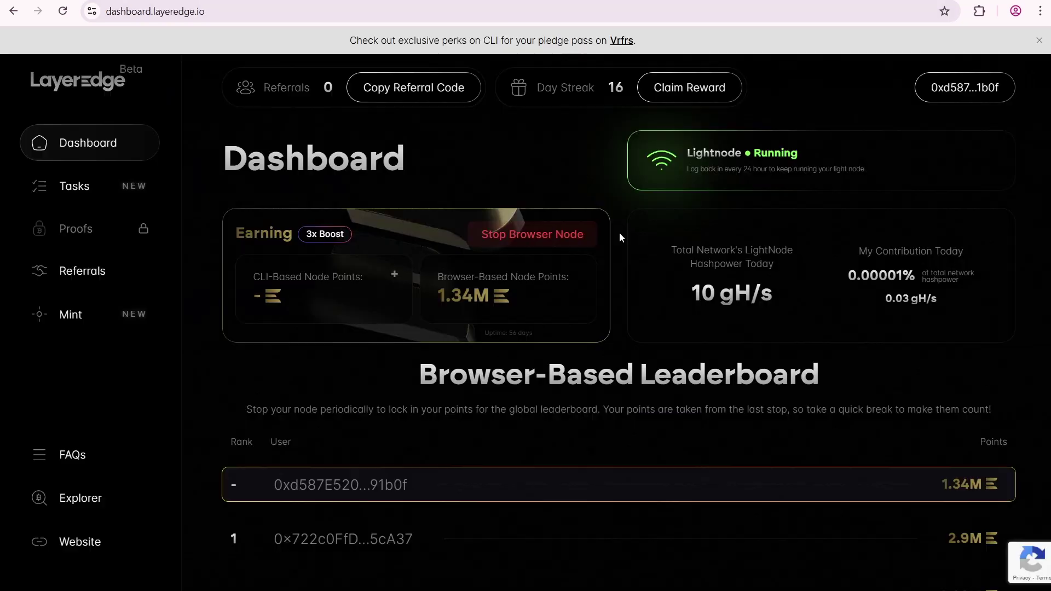
pyautogui.click(396, 276)
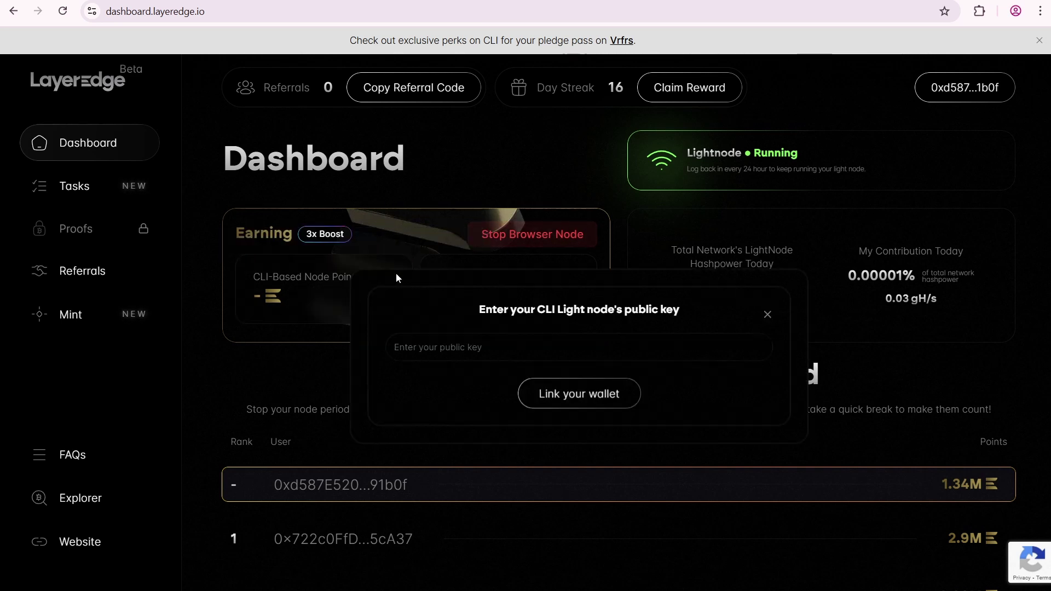
pyautogui.click(405, 345)
pyautogui.hotkey('ctrl', 'v')
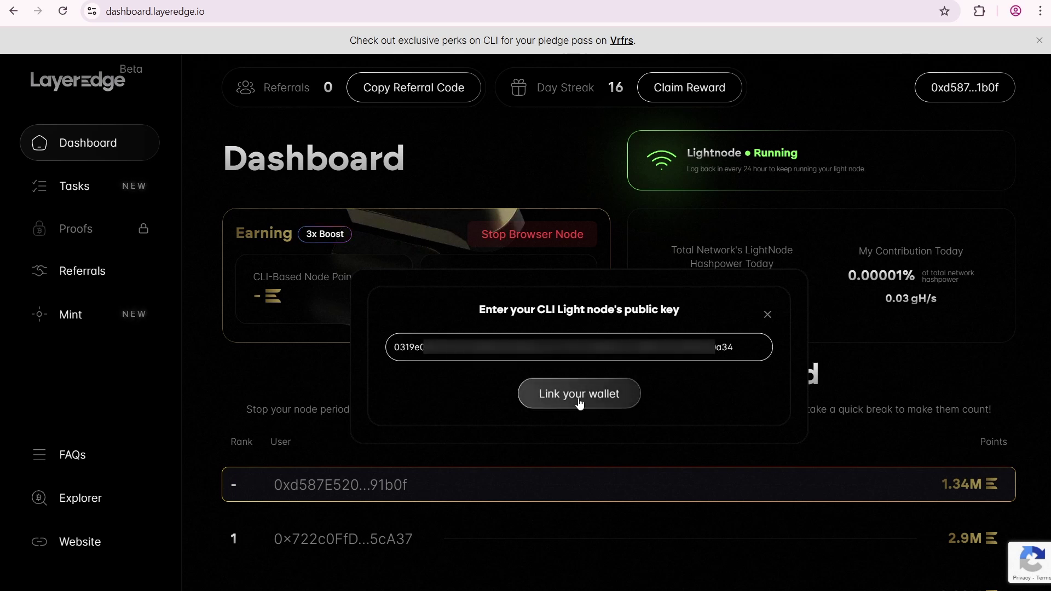
pyautogui.click(579, 395)
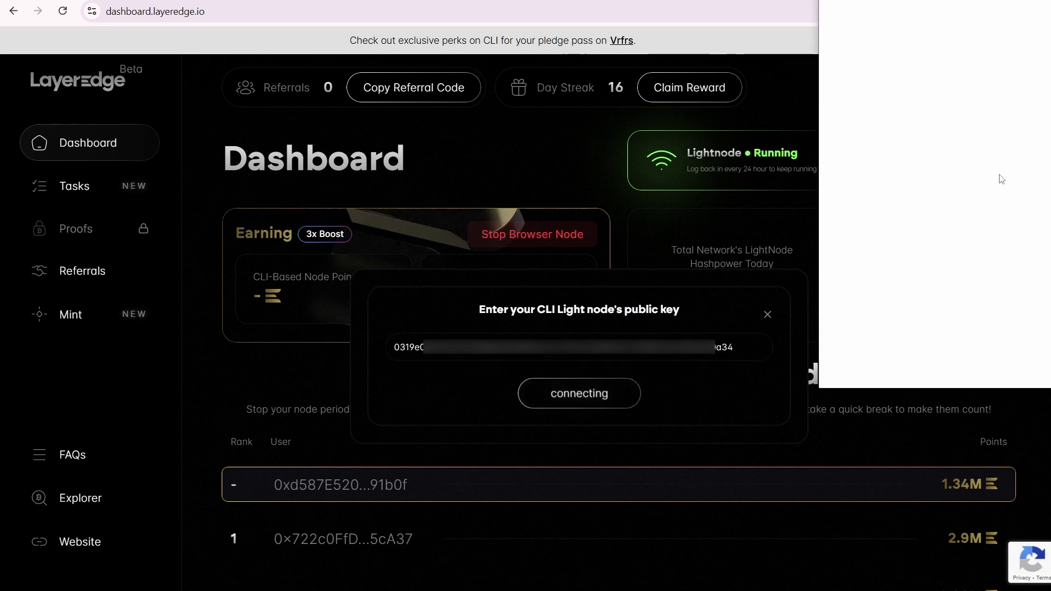
pyautogui.click(1004, 366)
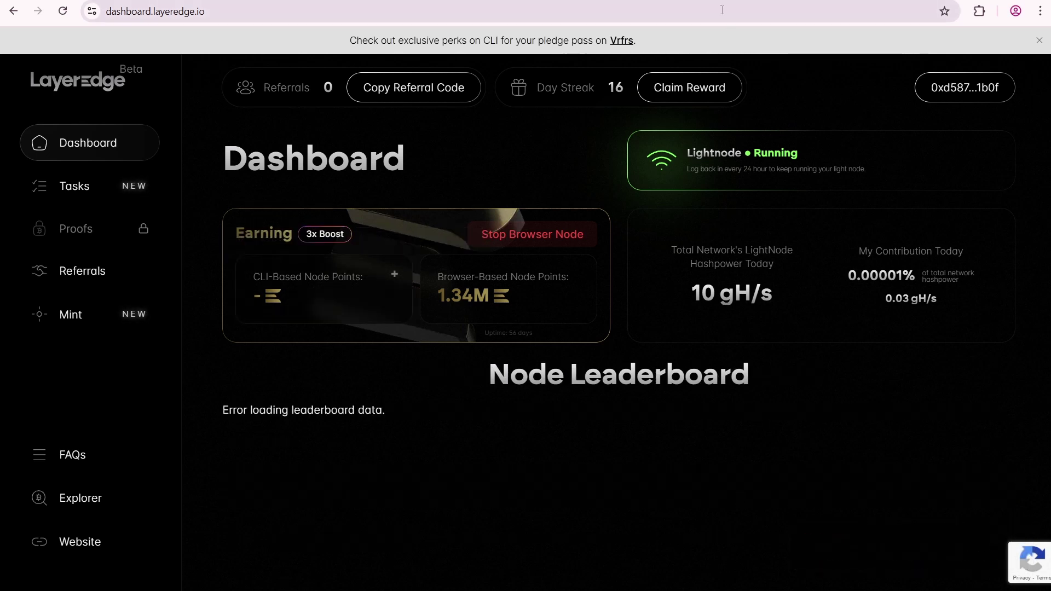
# Step: Retry submitting the pasted public key for wallet linking and sign again
pyautogui.click(394, 274)
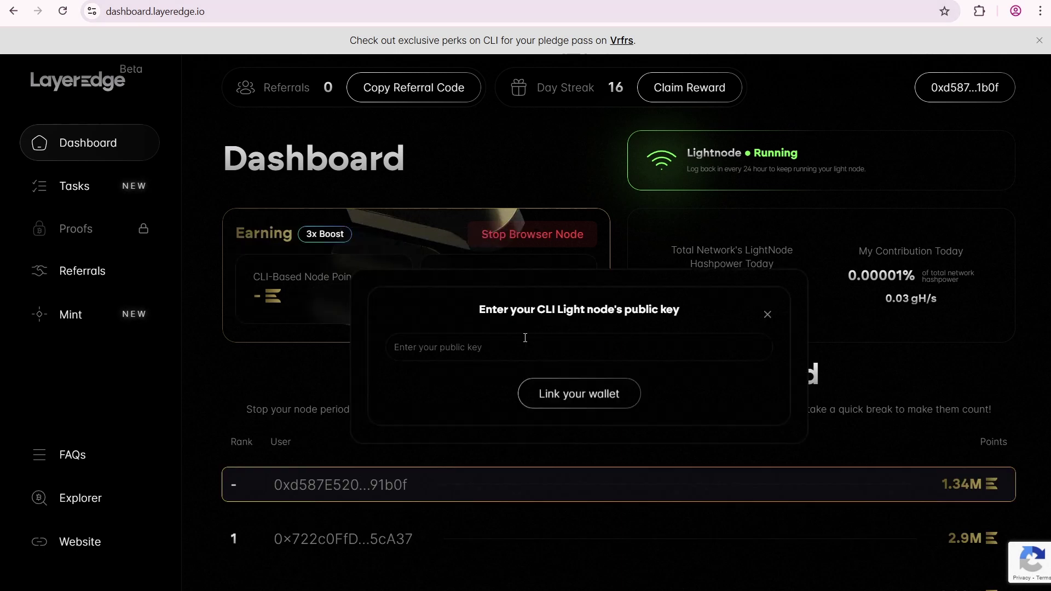
pyautogui.click(516, 356)
pyautogui.hotkey('ctrl', 'v')
pyautogui.click(568, 394)
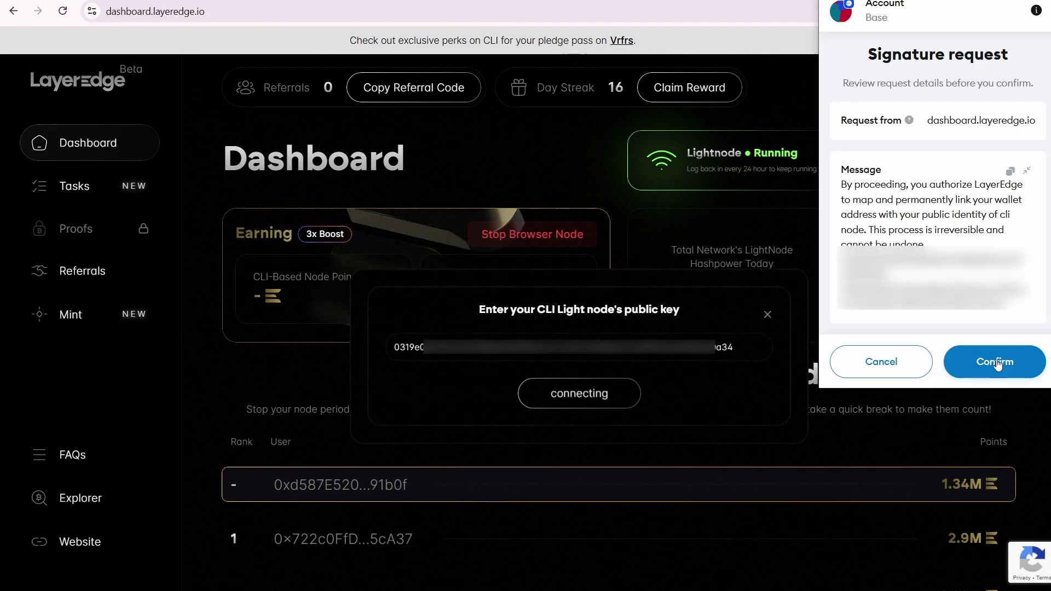
pyautogui.click(996, 363)
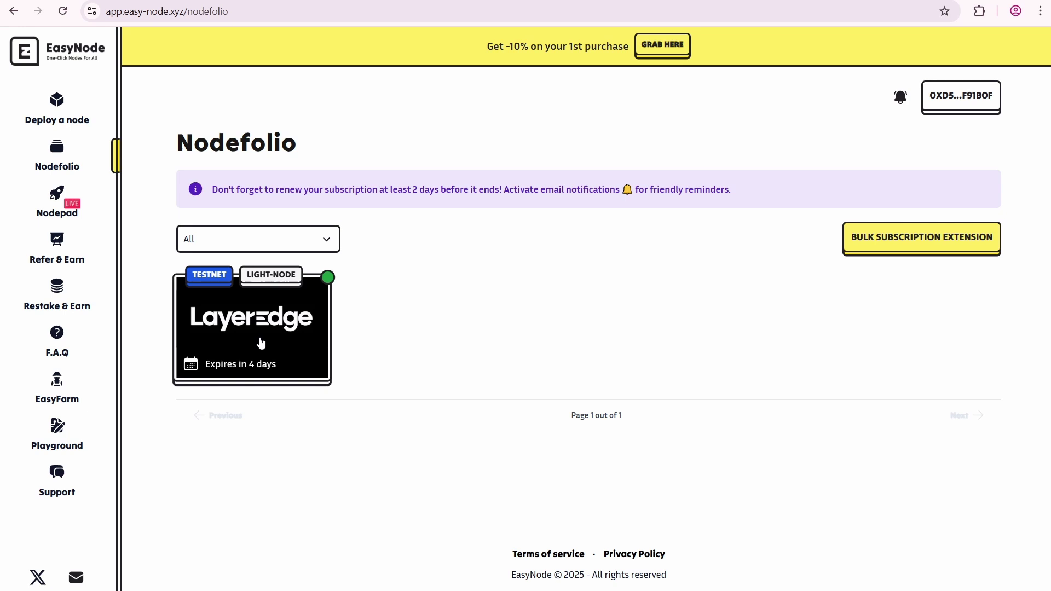
# Step: Open the LayerEdge card's Node Secrets and copy the node address and node public key
pyautogui.click(262, 342)
pyautogui.scroll(-2, 547, 382)
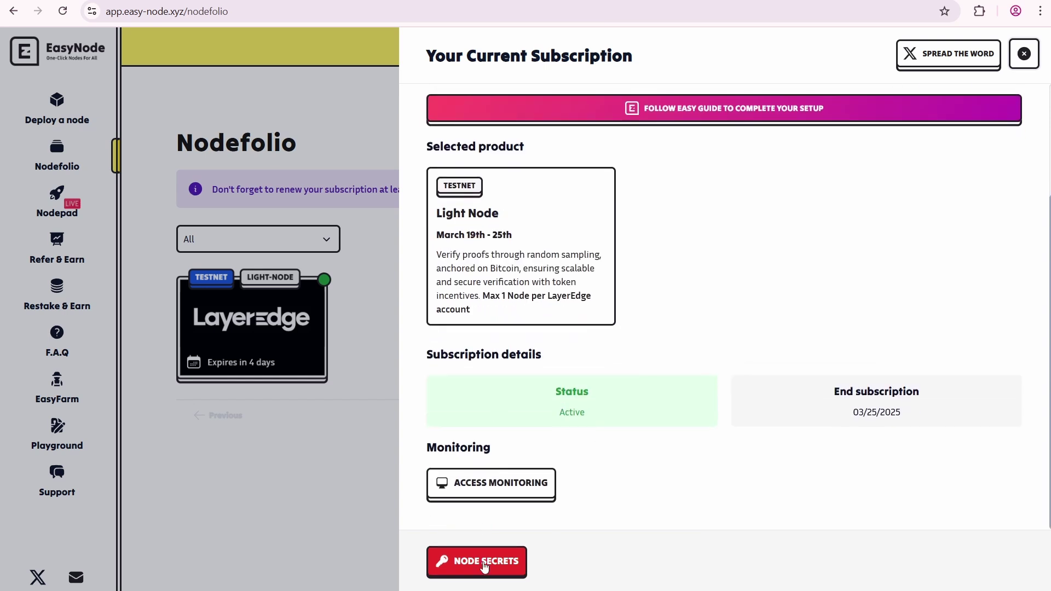
pyautogui.click(485, 565)
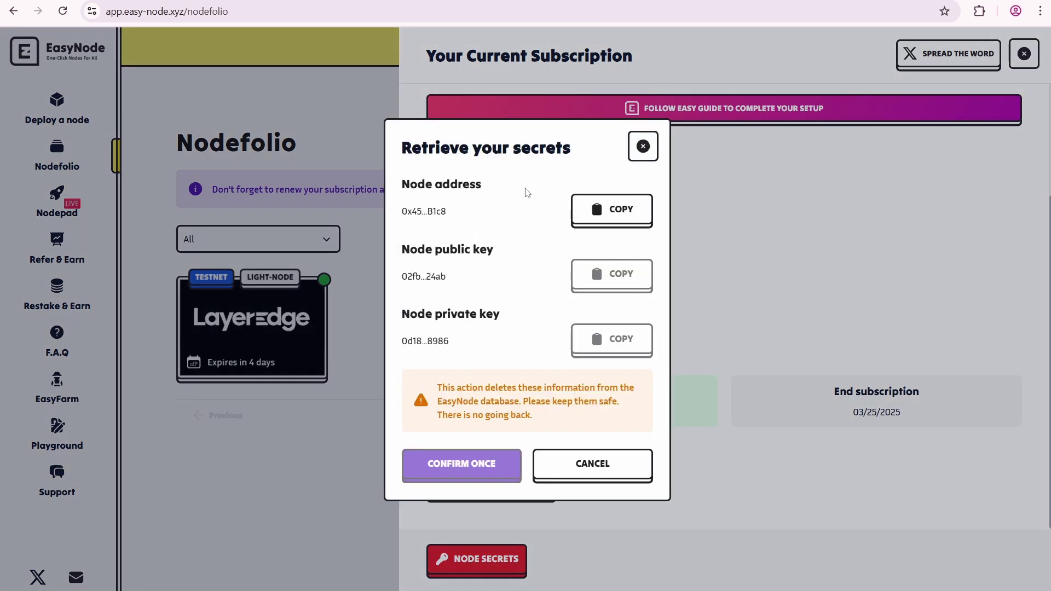
pyautogui.click(602, 207)
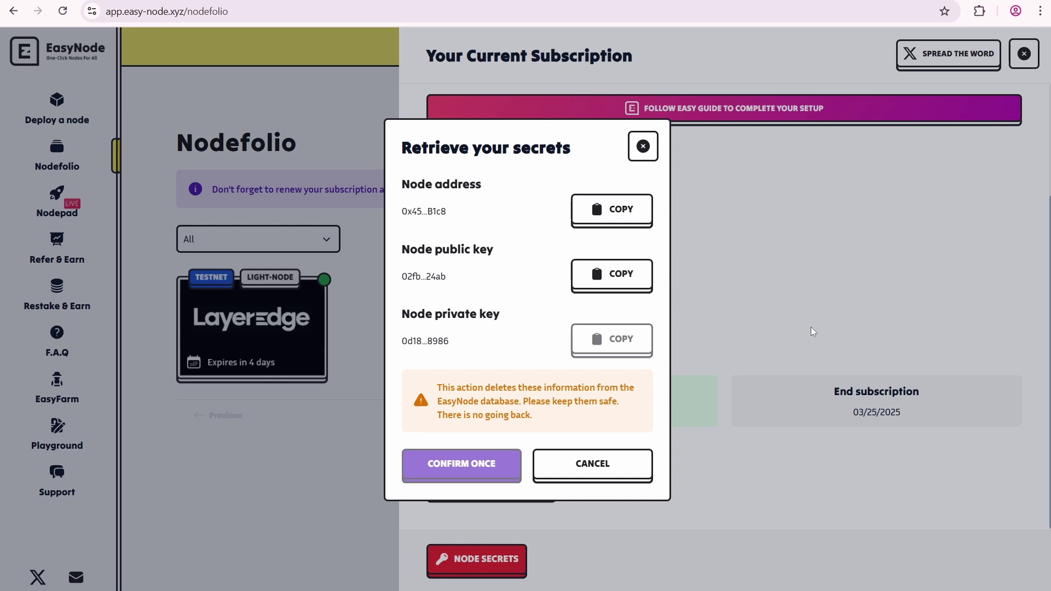
pyautogui.click(612, 276)
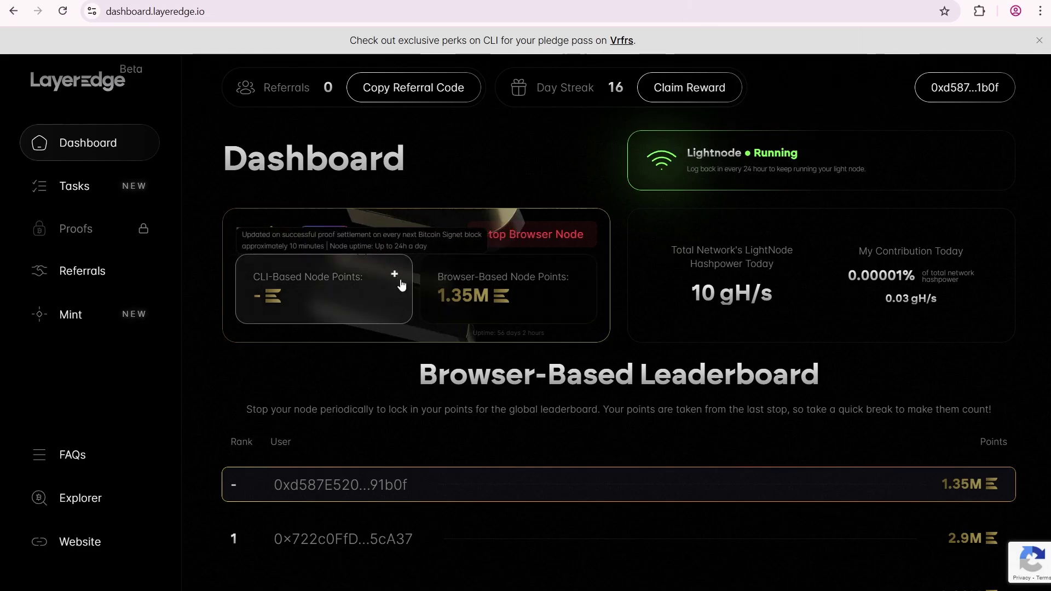
# Step: Submit the pasted EasyNode public key, sign, and reload to show 60,318 CLI points
pyautogui.click(396, 276)
pyautogui.click(514, 348)
pyautogui.hotkey('ctrl', 'v')
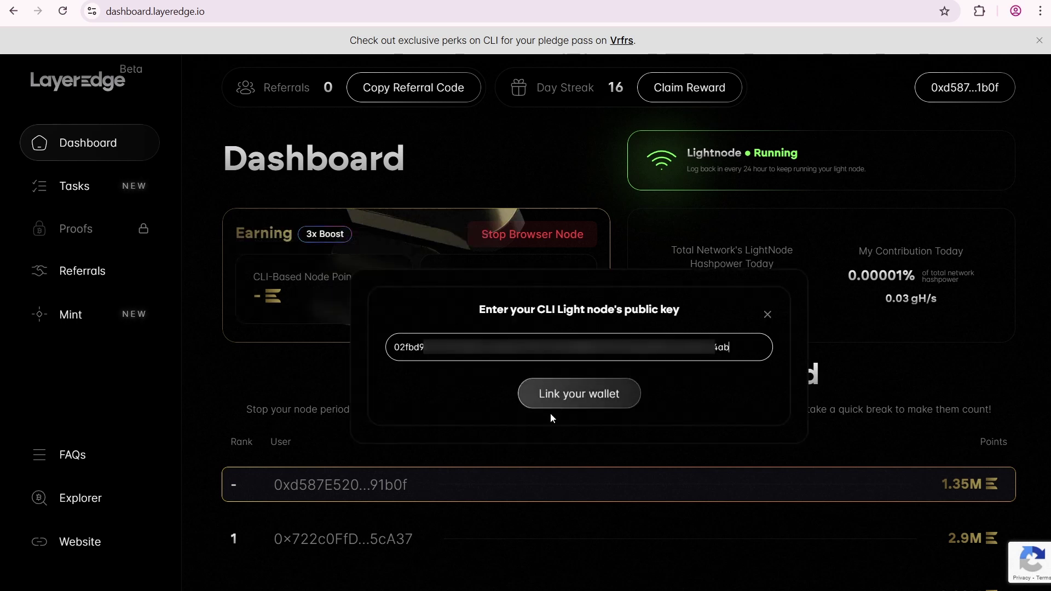
pyautogui.click(571, 401)
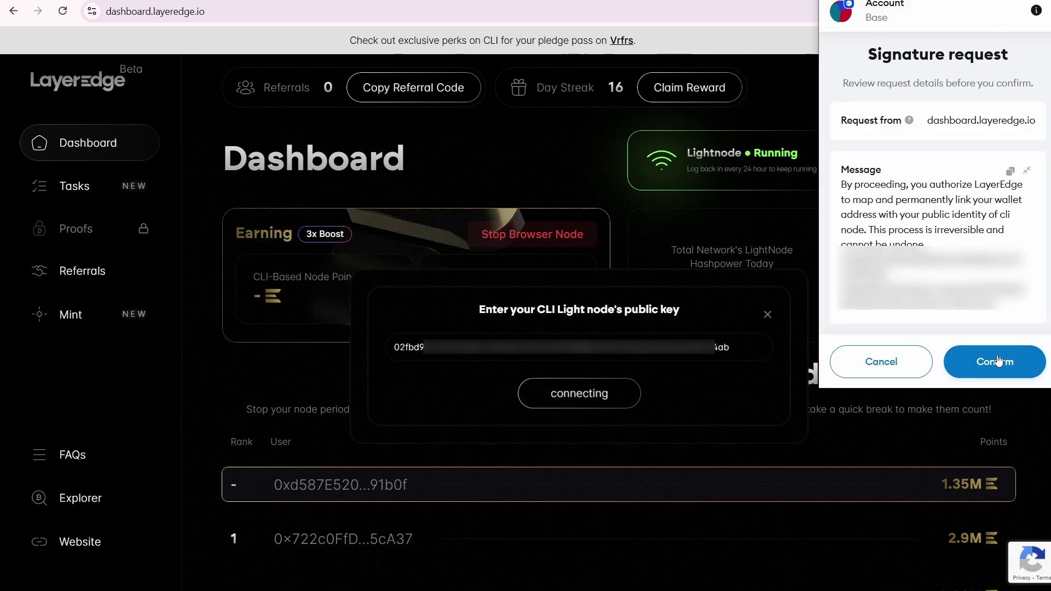
pyautogui.click(999, 362)
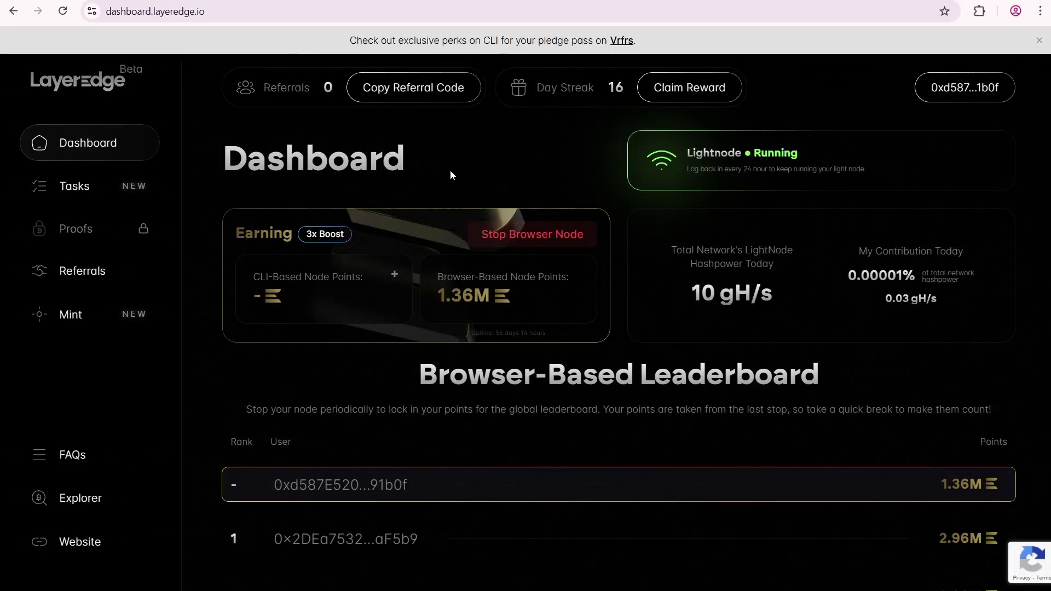
pyautogui.press('F5')
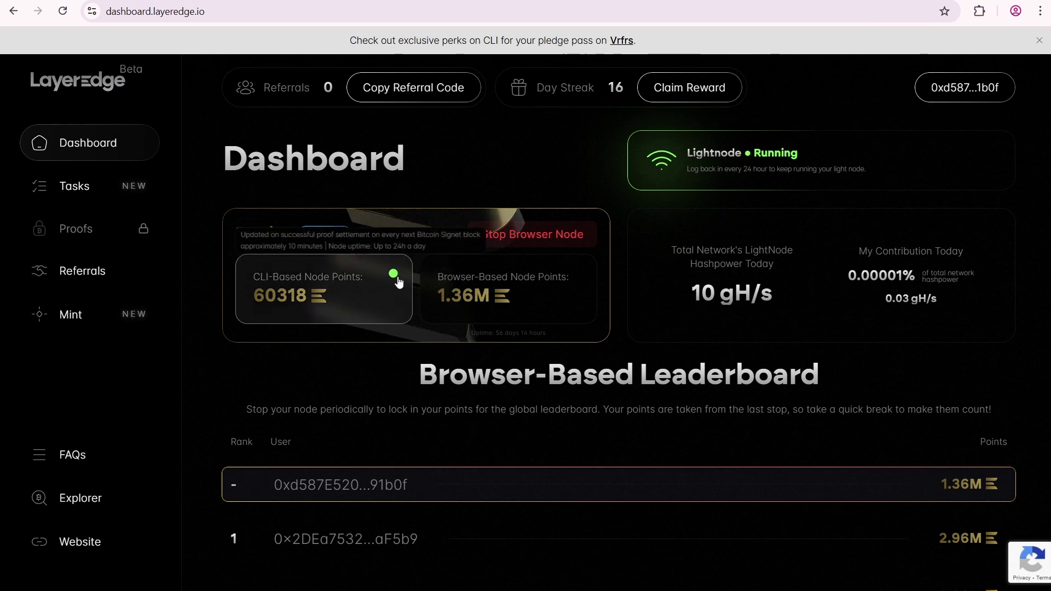
pyautogui.moveTo(323, 290)
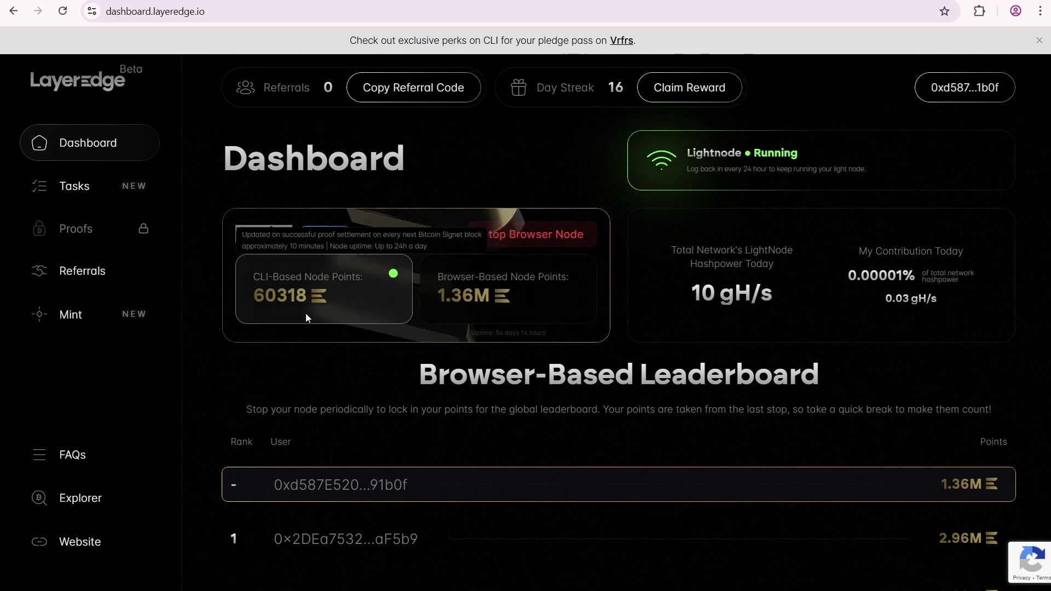
# Step: Submit the Link Your CLI Light Client task for verification and sign the request
pyautogui.click(77, 197)
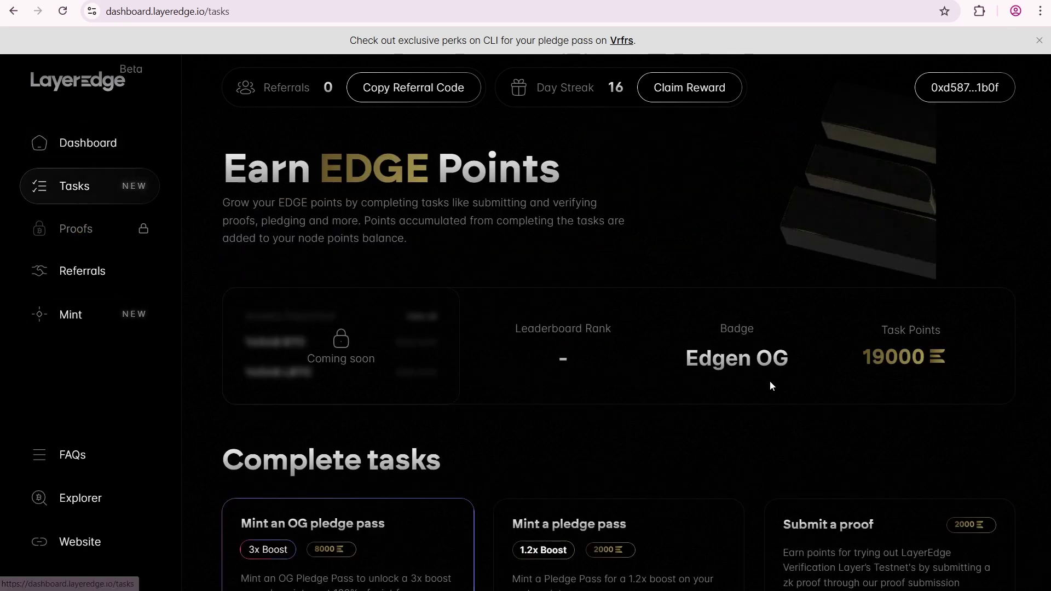
pyautogui.scroll(-5, 771, 392)
pyautogui.click(883, 515)
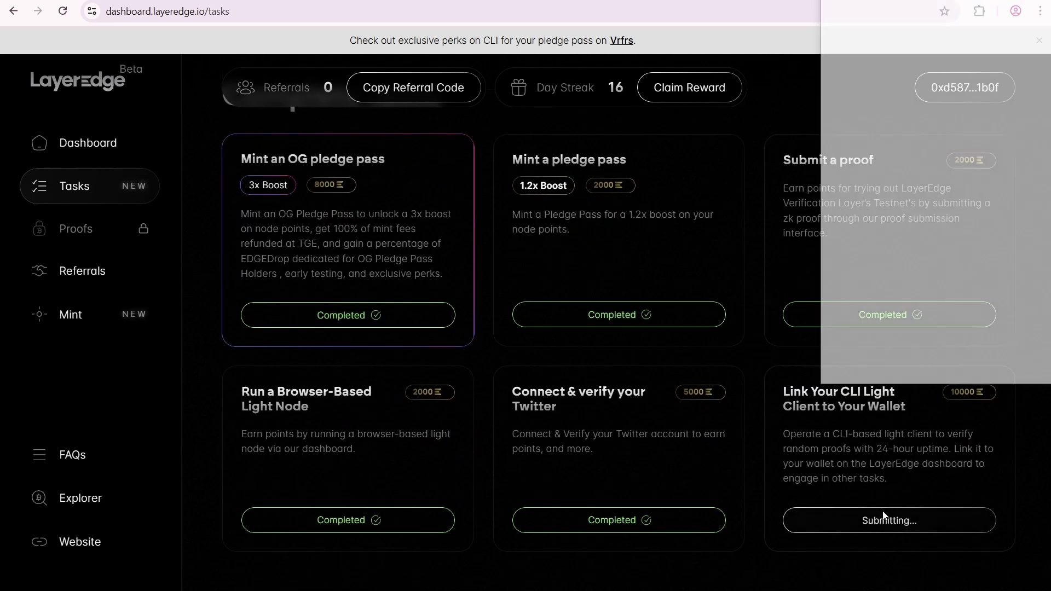
pyautogui.click(986, 364)
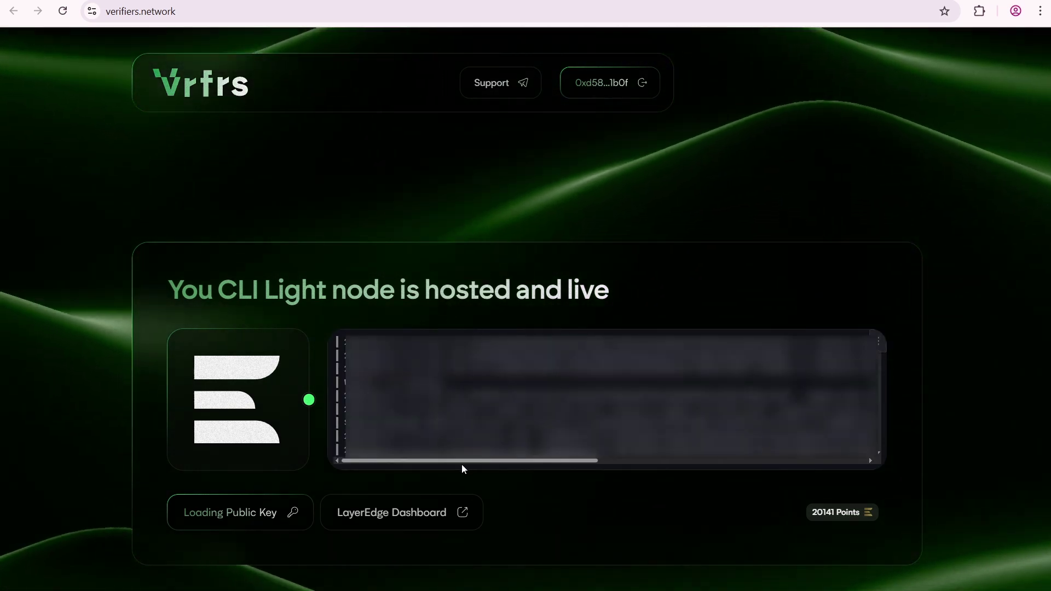
pyautogui.moveTo(469, 462)
pyautogui.mouseDown()
pyautogui.moveTo(678, 470)
pyautogui.moveTo(403, 535)
pyautogui.mouseUp()
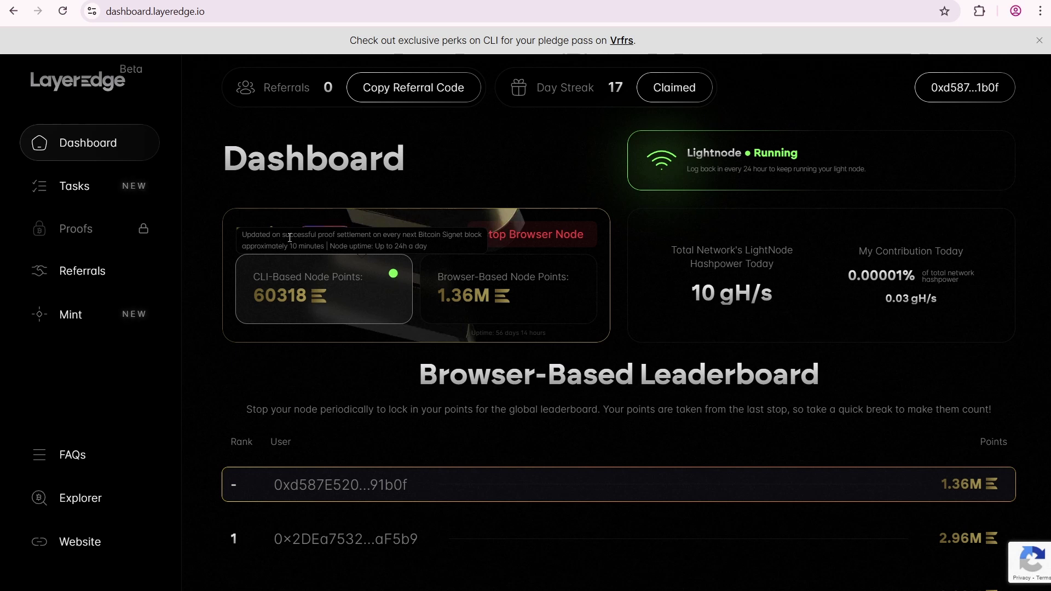
pyautogui.moveTo(296, 235); pyautogui.dragTo(426, 248)
pyautogui.click(407, 278)
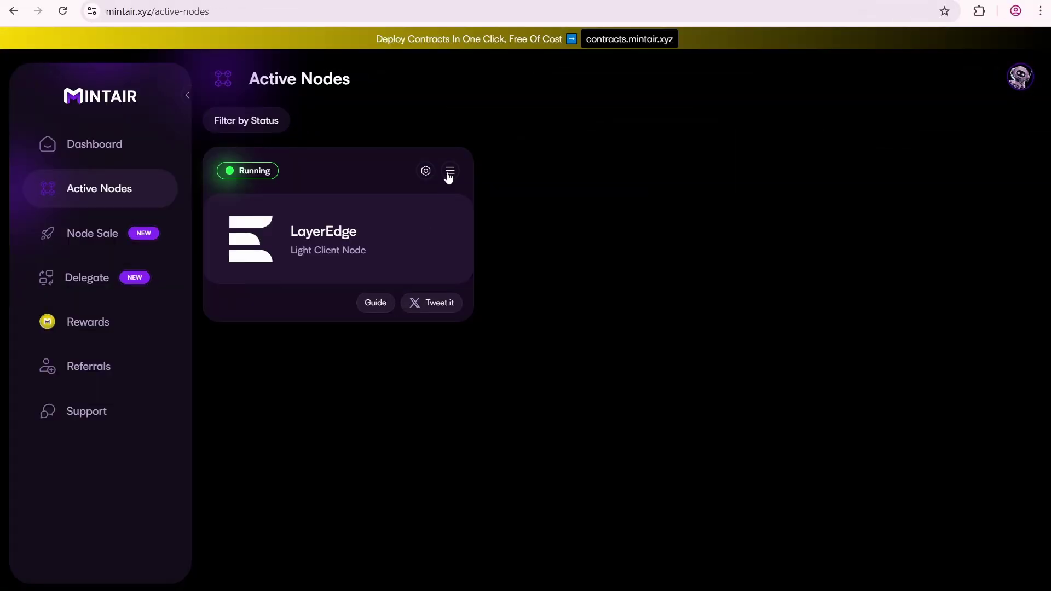
# Step: Switch off Auto renew in the node card's menu and reopen the menu to confirm
pyautogui.click(451, 171)
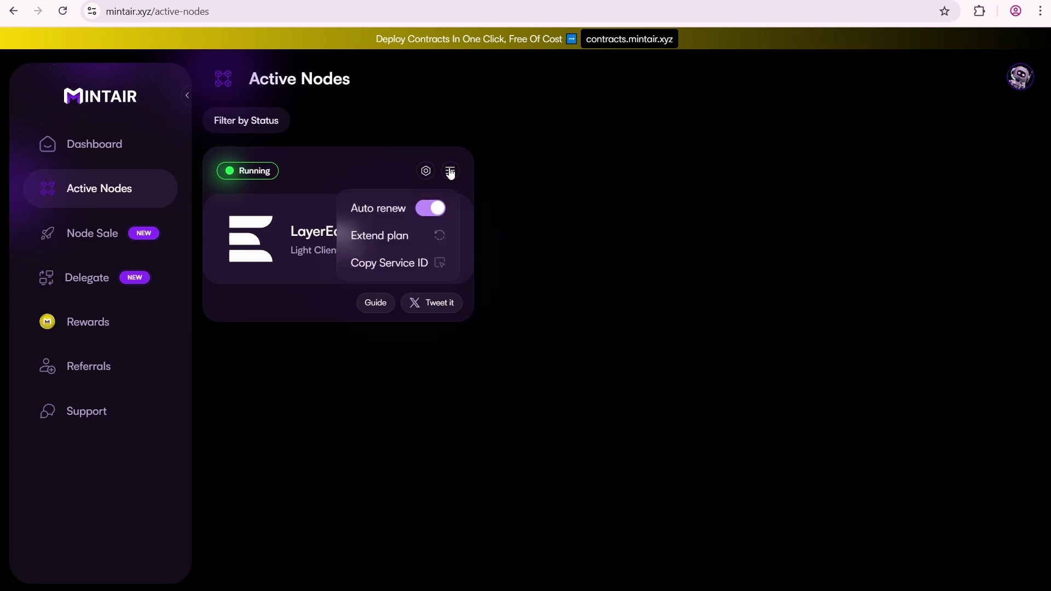
pyautogui.click(423, 210)
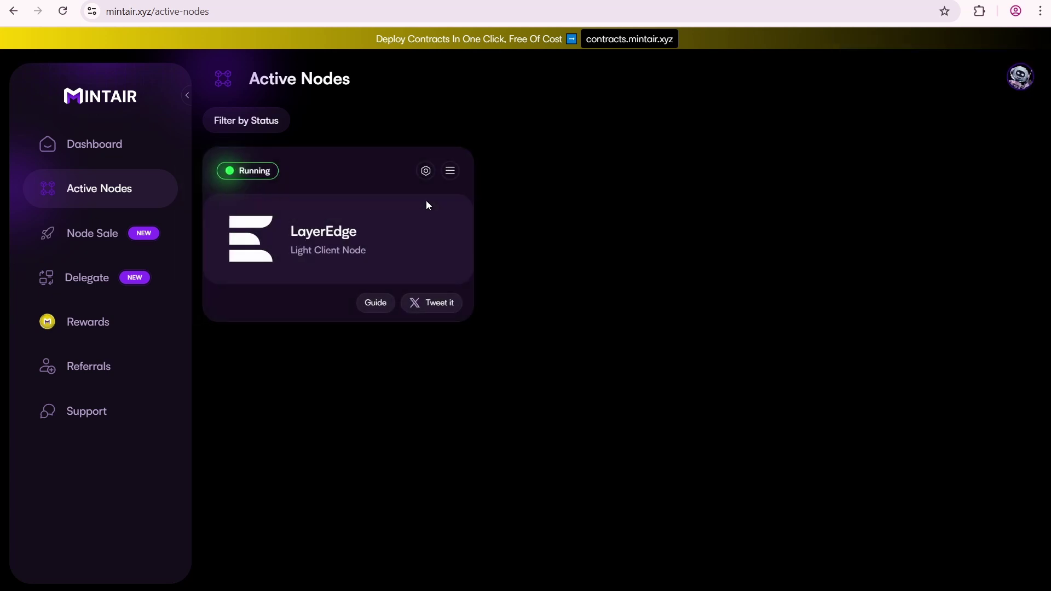
pyautogui.click(449, 172)
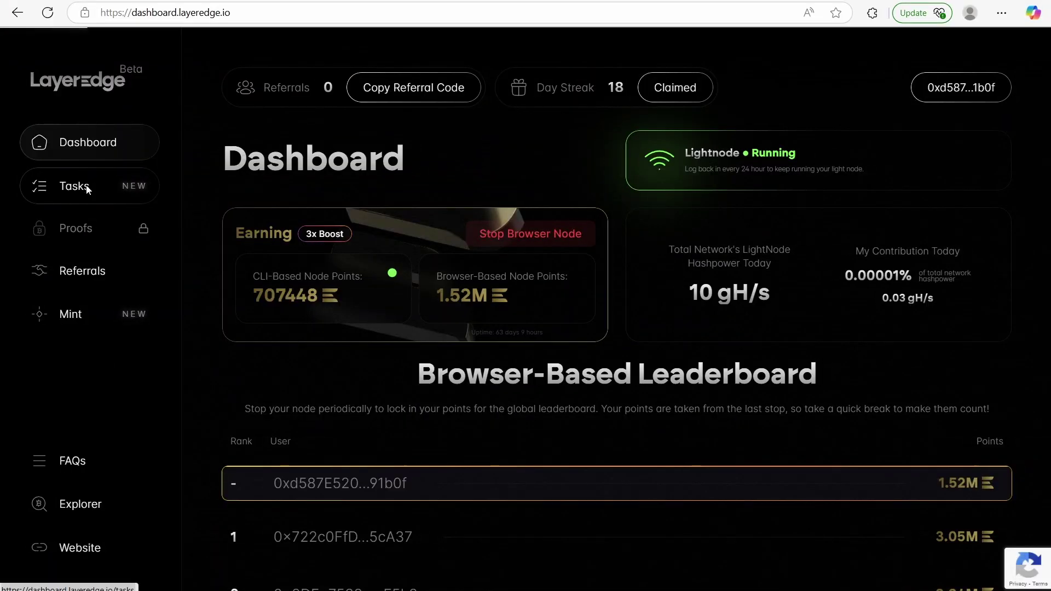
# Step: On the Tasks page, verify the CLI Light Client task and approve the wallet signature
pyautogui.click(86, 190)
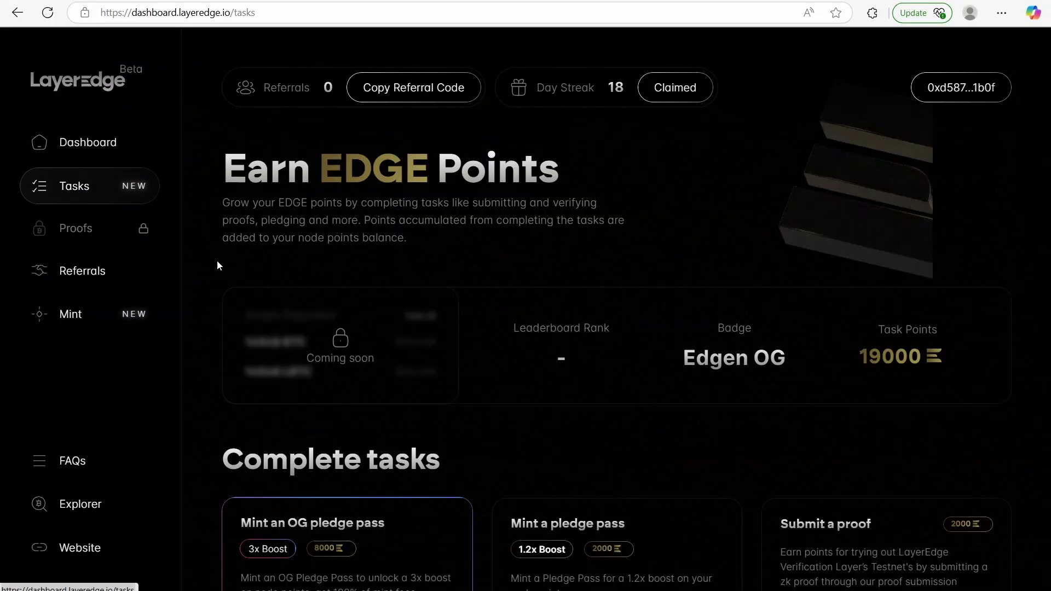
pyautogui.scroll(-5, 590, 429)
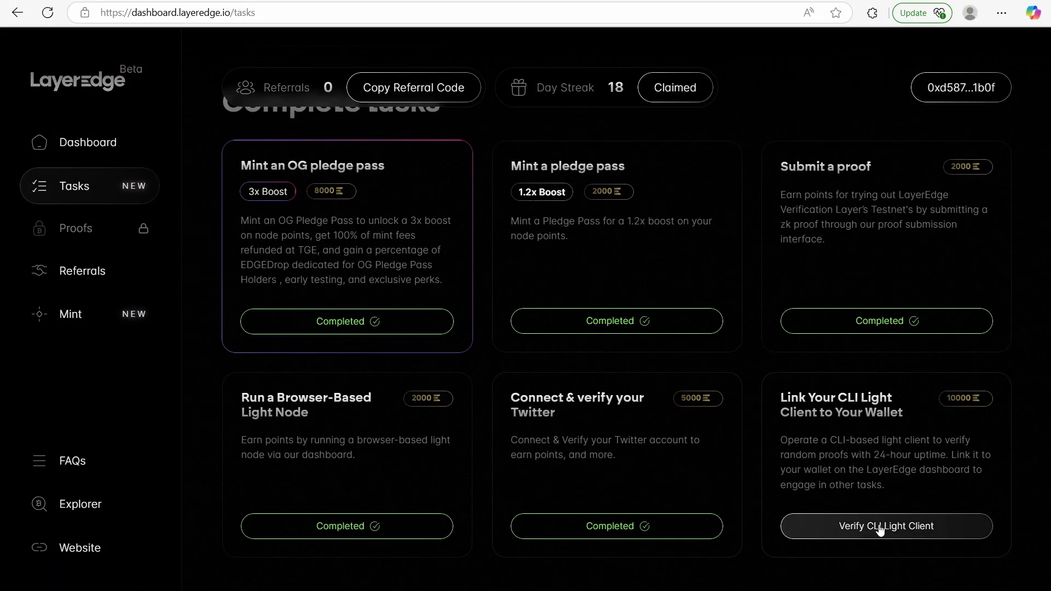
pyautogui.click(892, 527)
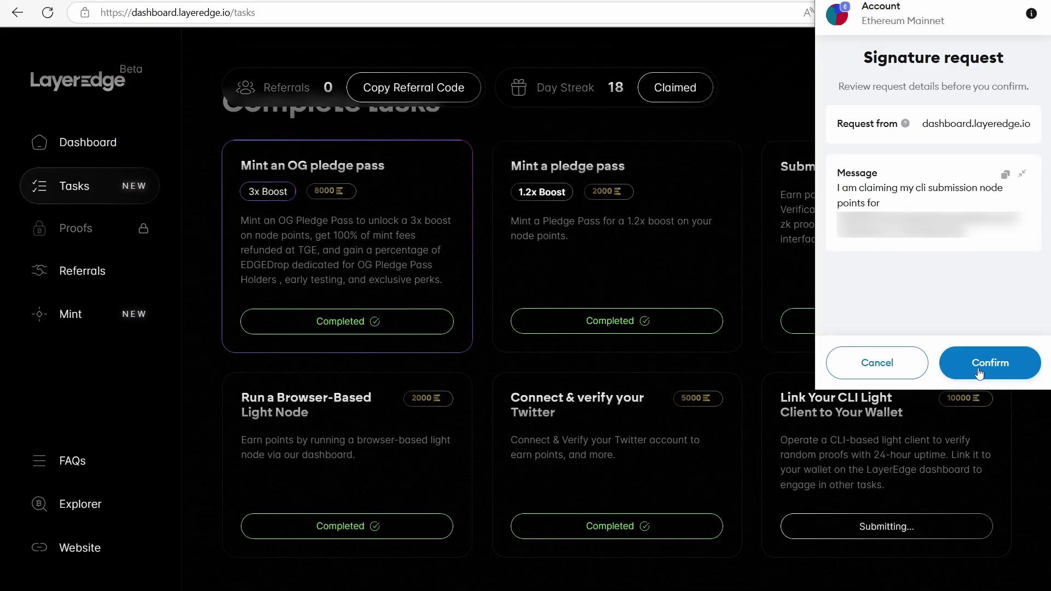
pyautogui.click(980, 374)
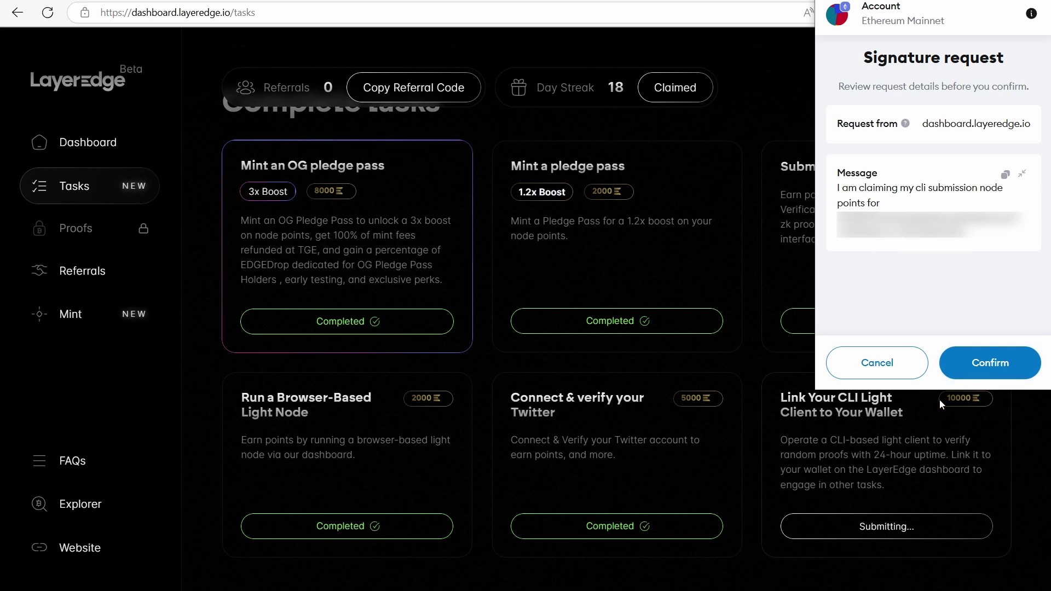